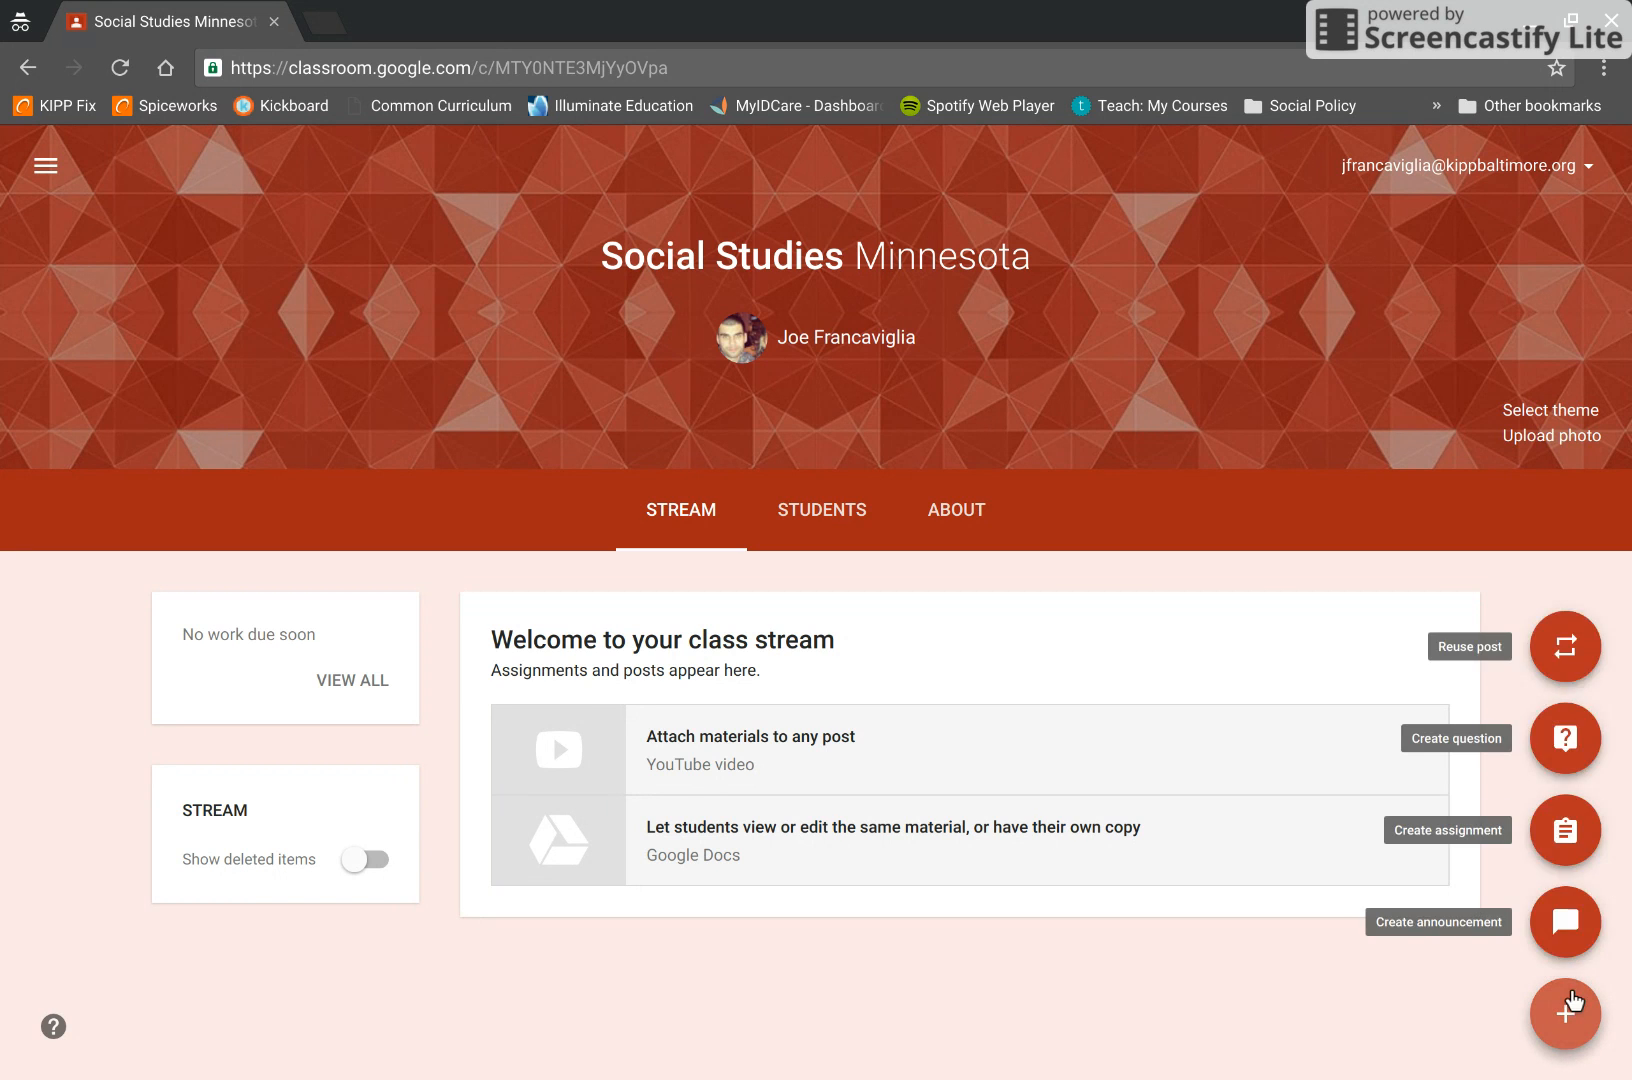
- Start a new assignment in the Social Studies Minnesota class and dismiss the tip about posting now or planning ahead
mouse_move(1566, 1014)
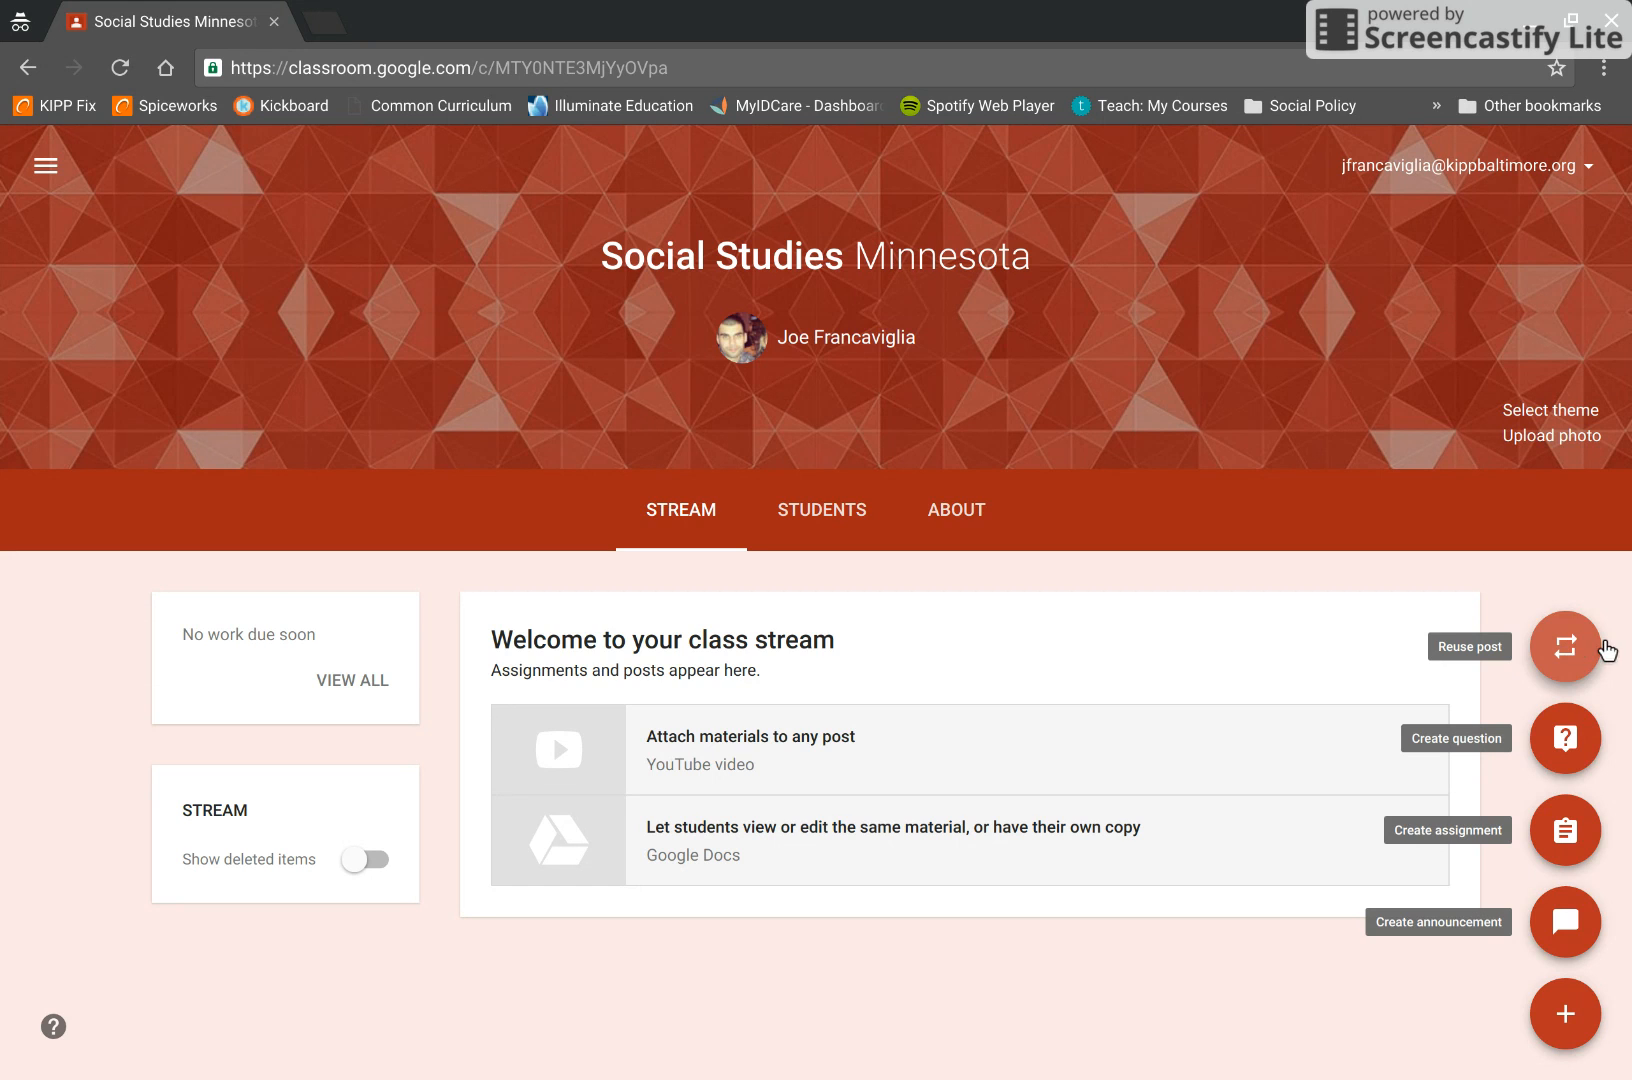
left_click(1545, 634)
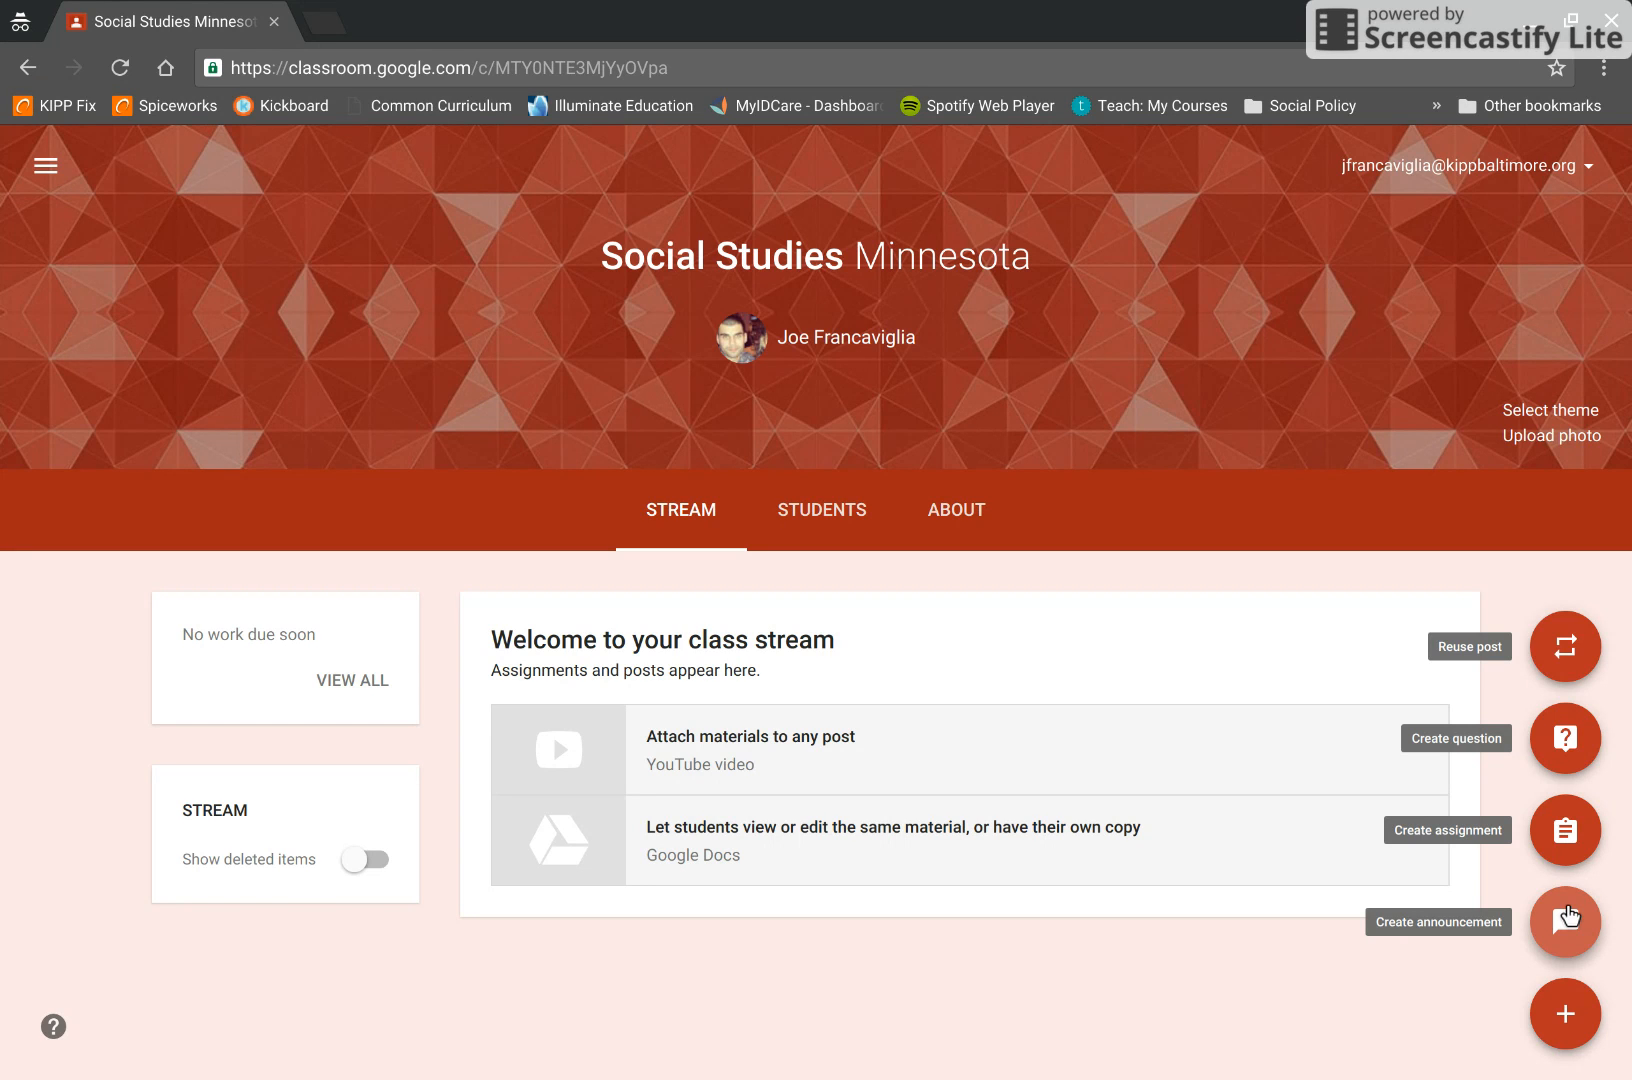
left_click(1565, 830)
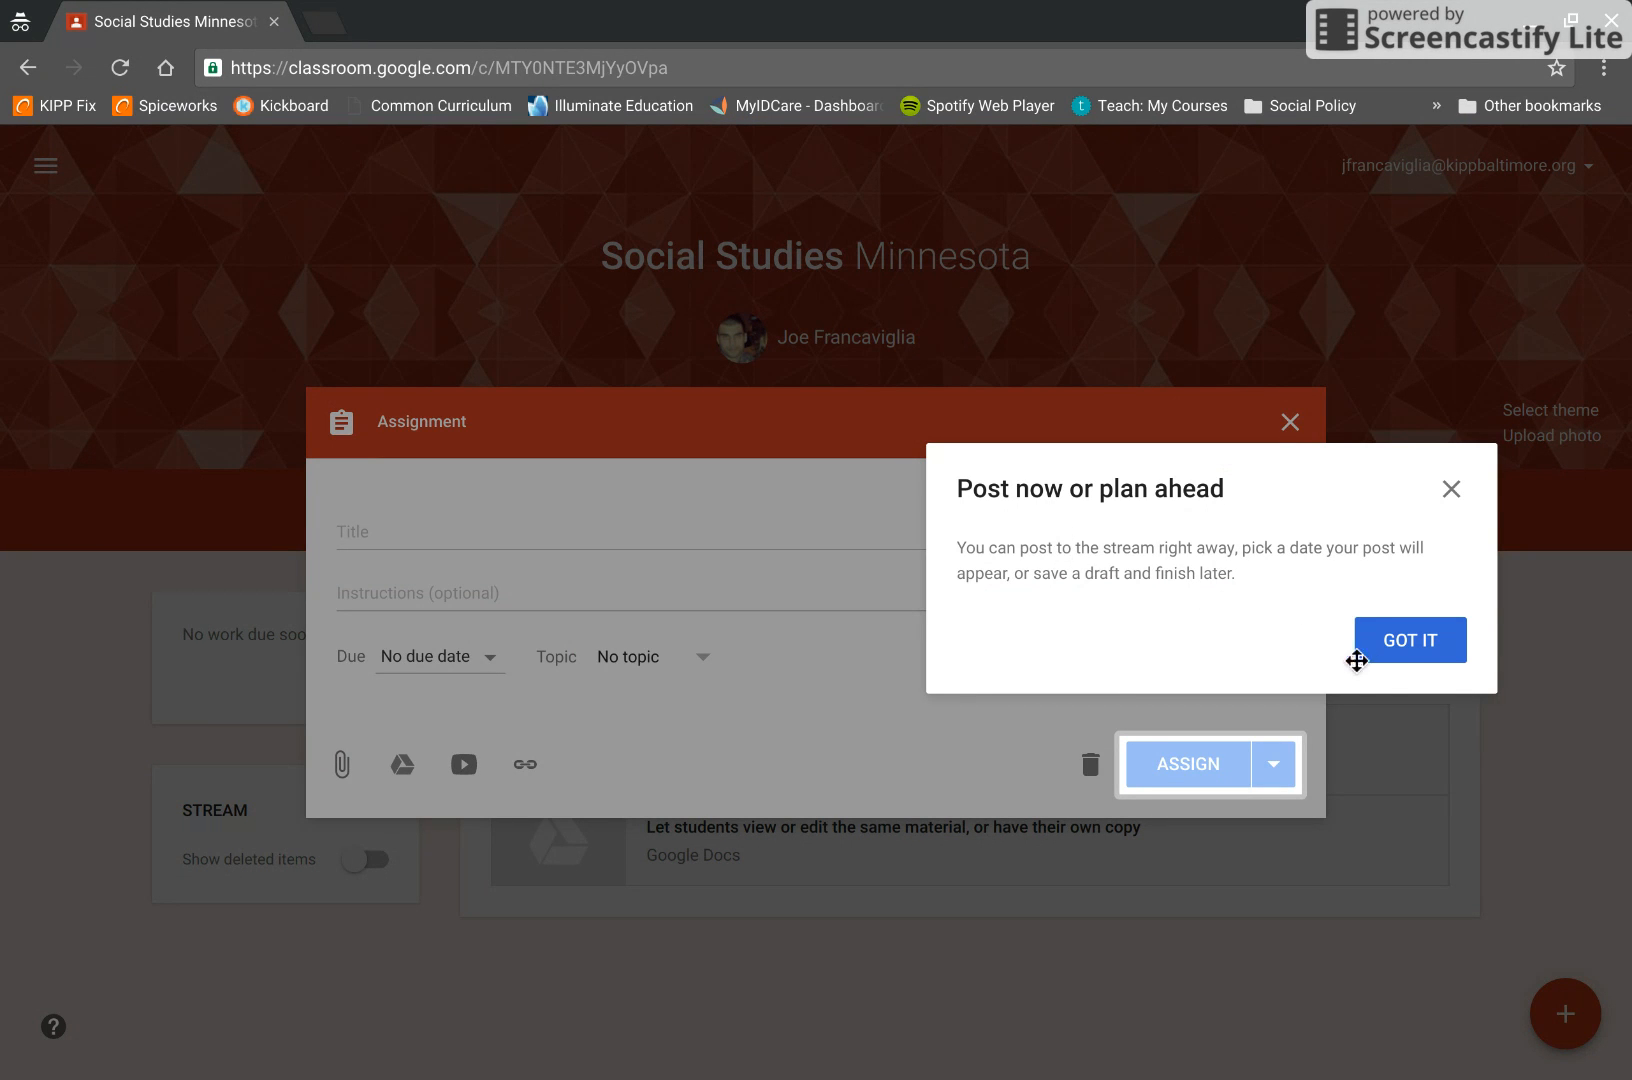
left_click(1415, 650)
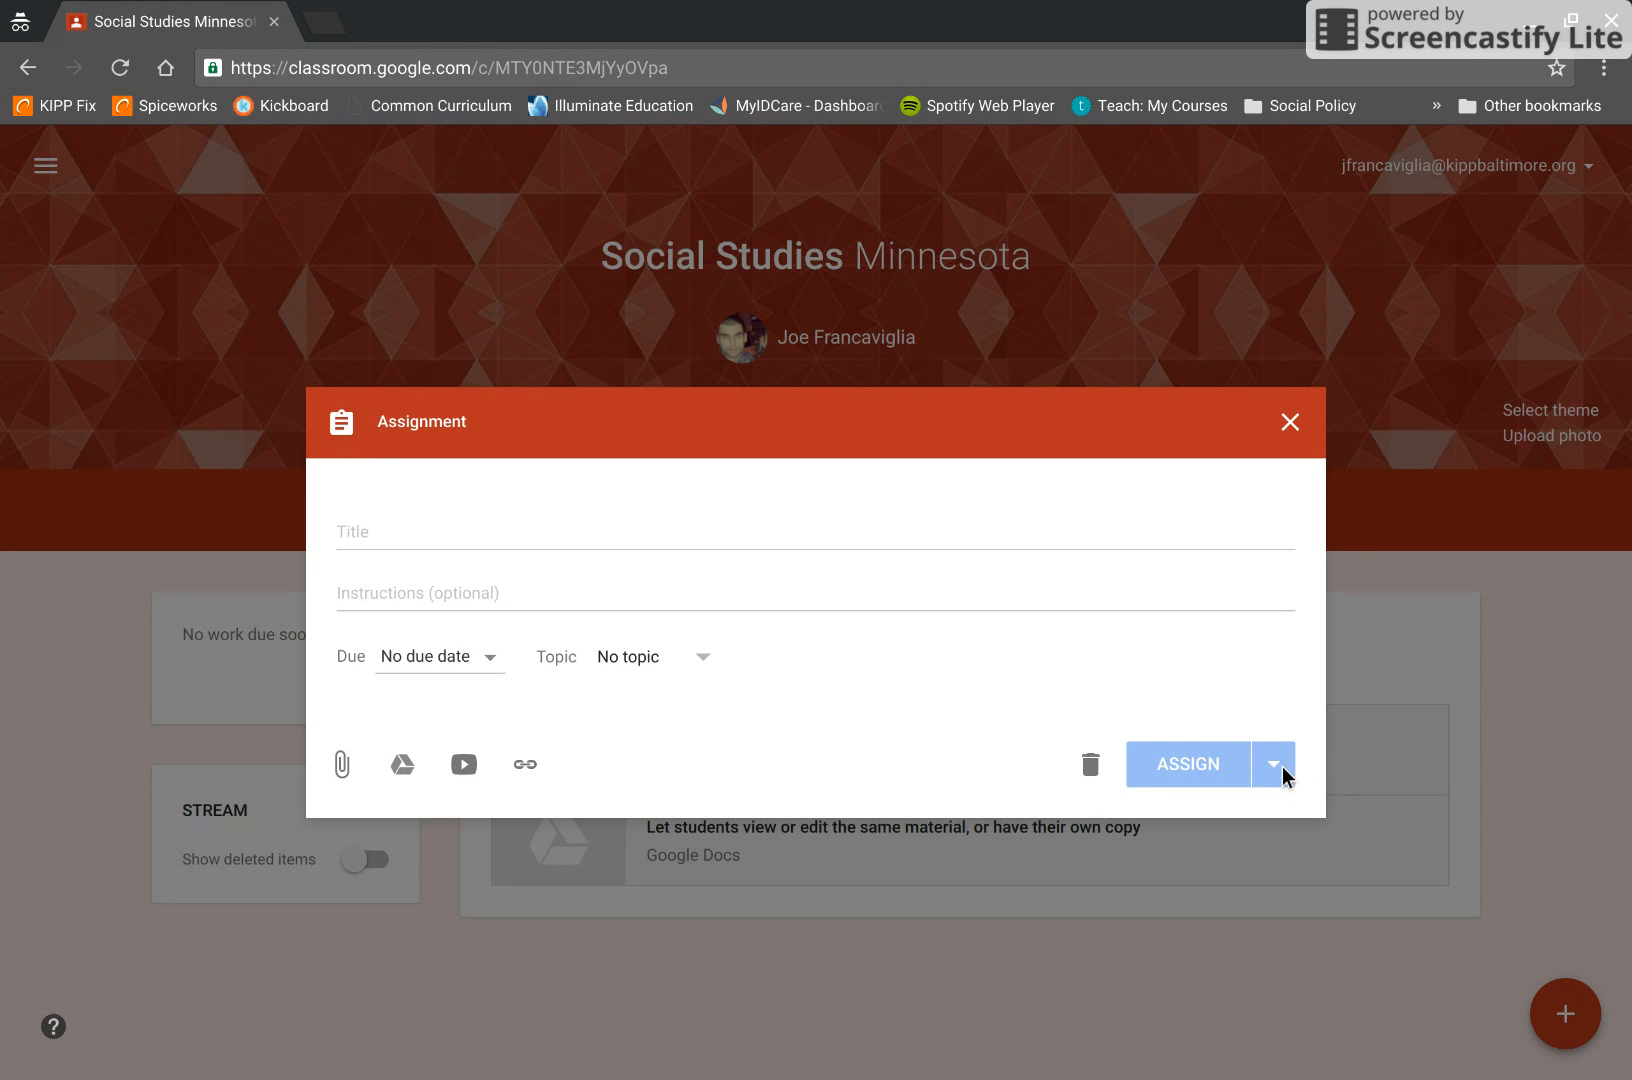
- Title the assignment "Test Assignment"
left_click(755, 546)
type("Tes")
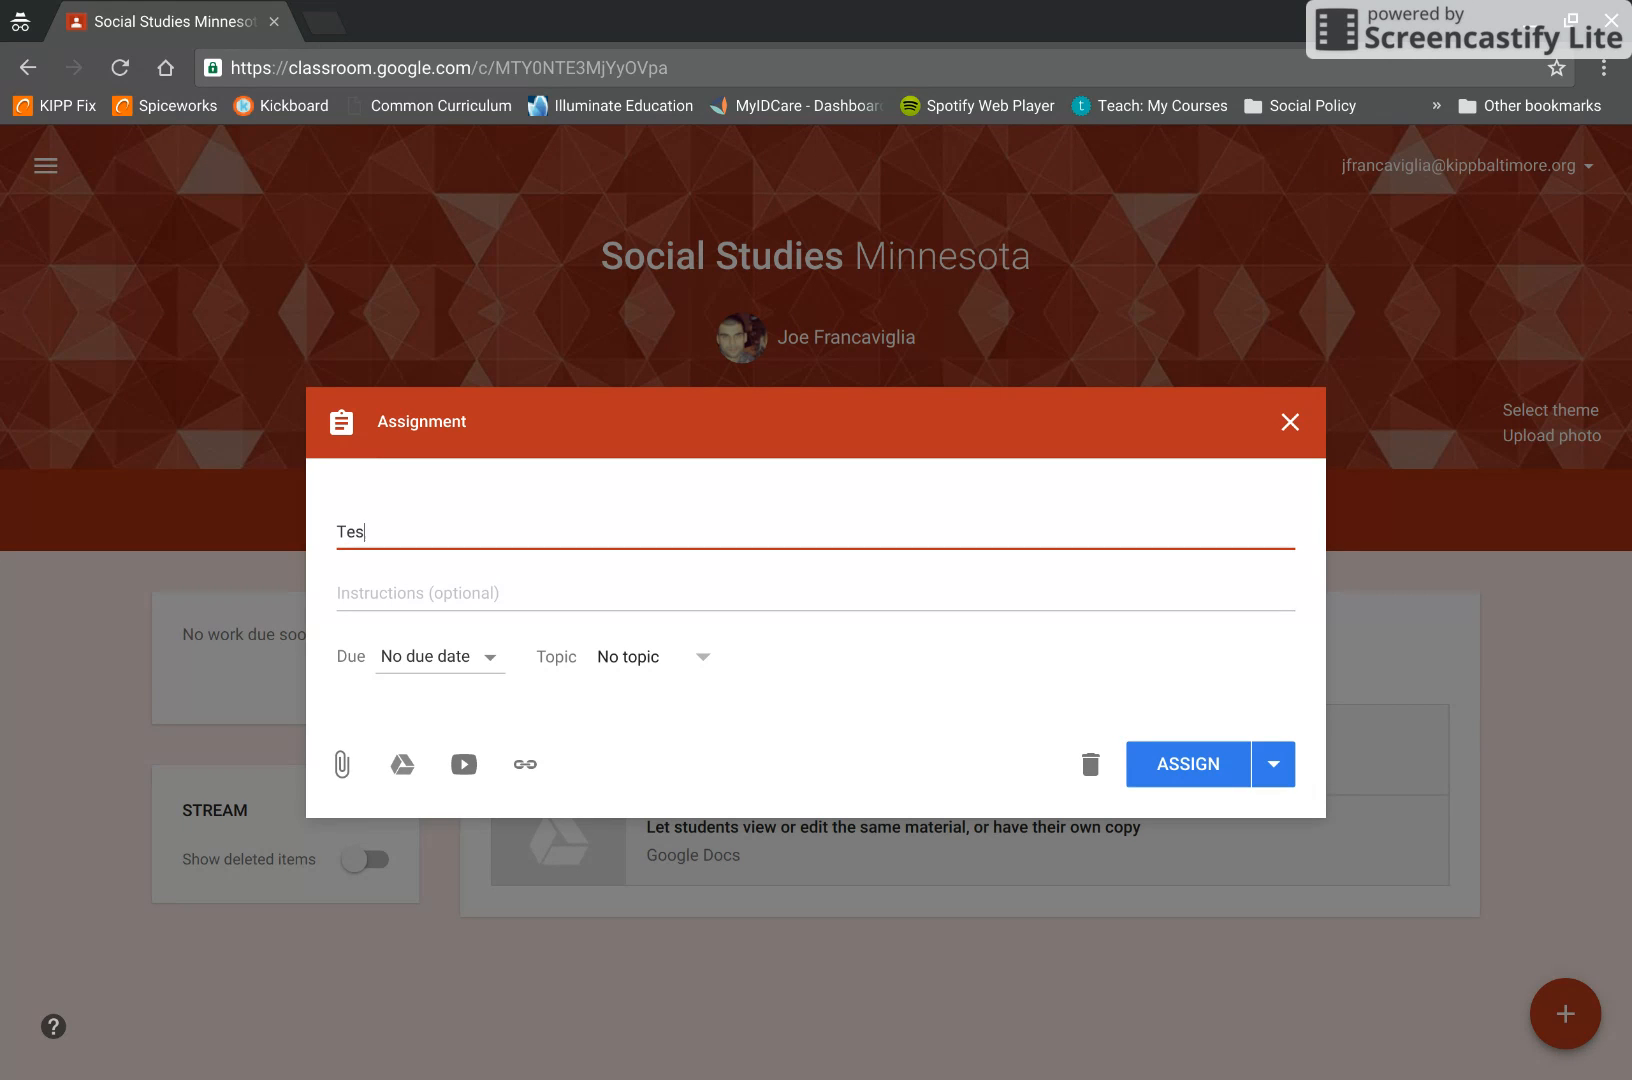
type("t Assignment")
left_click(536, 600)
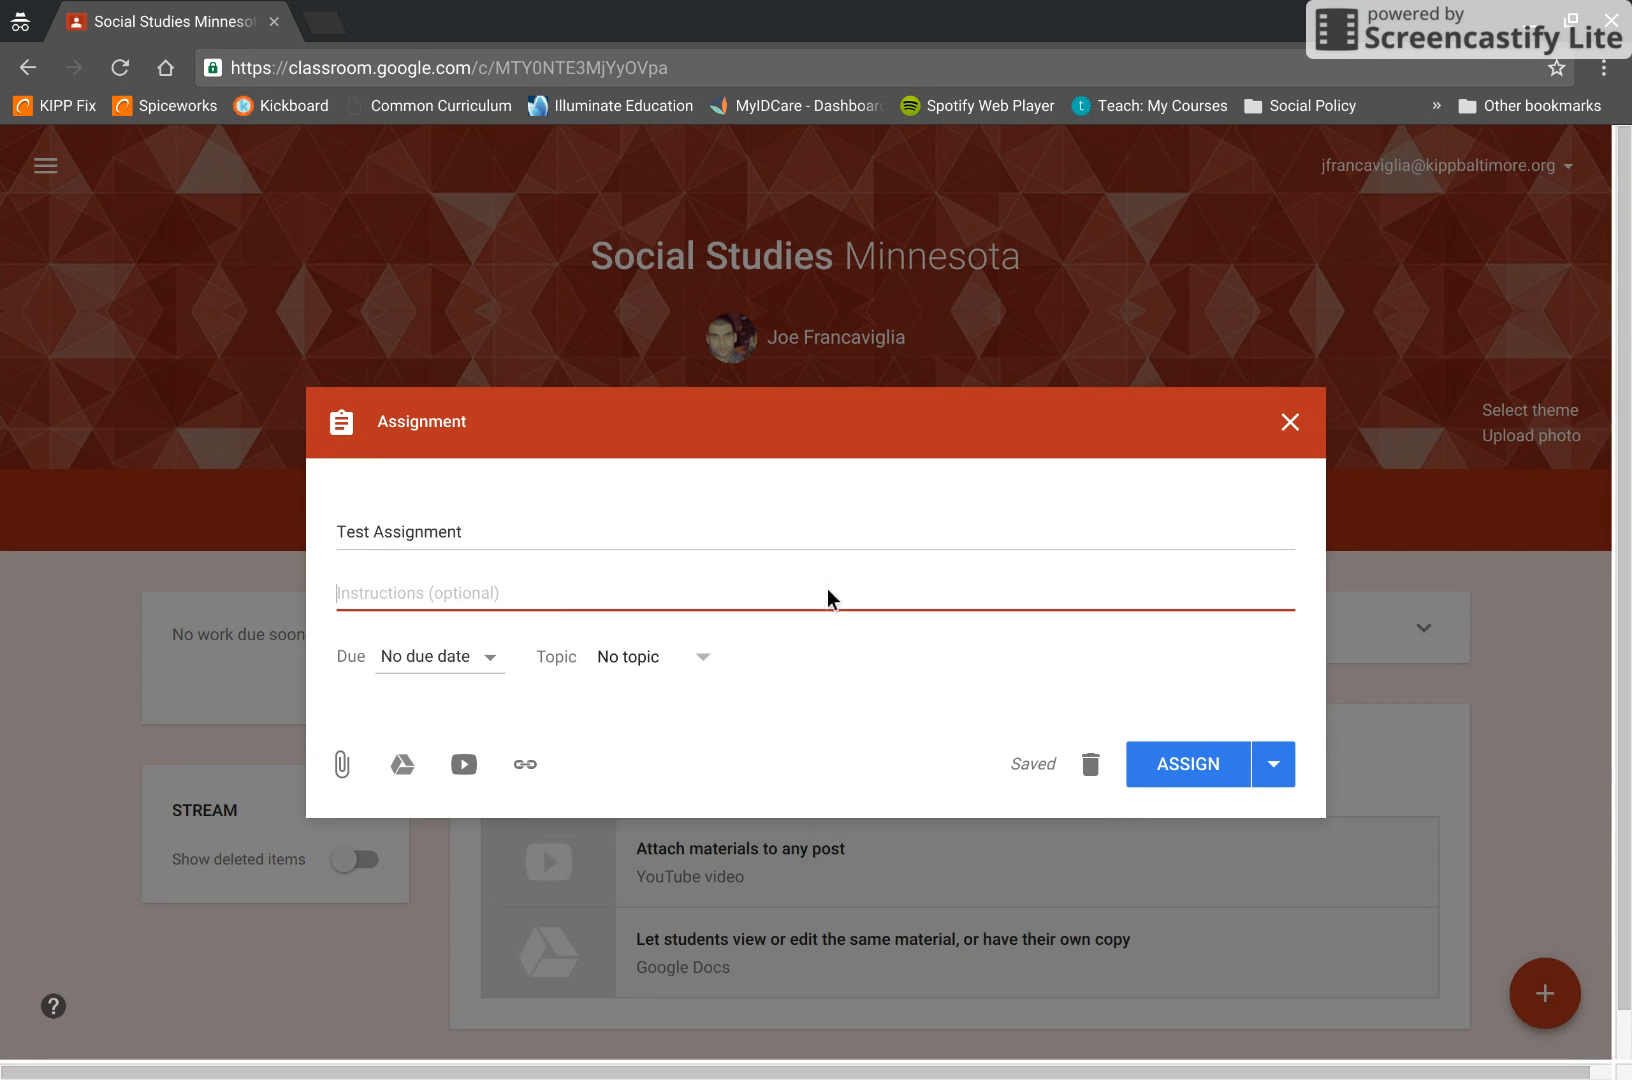
- Examine the options for assigning, scheduling or saving the assignment as a draft
left_click(1274, 764)
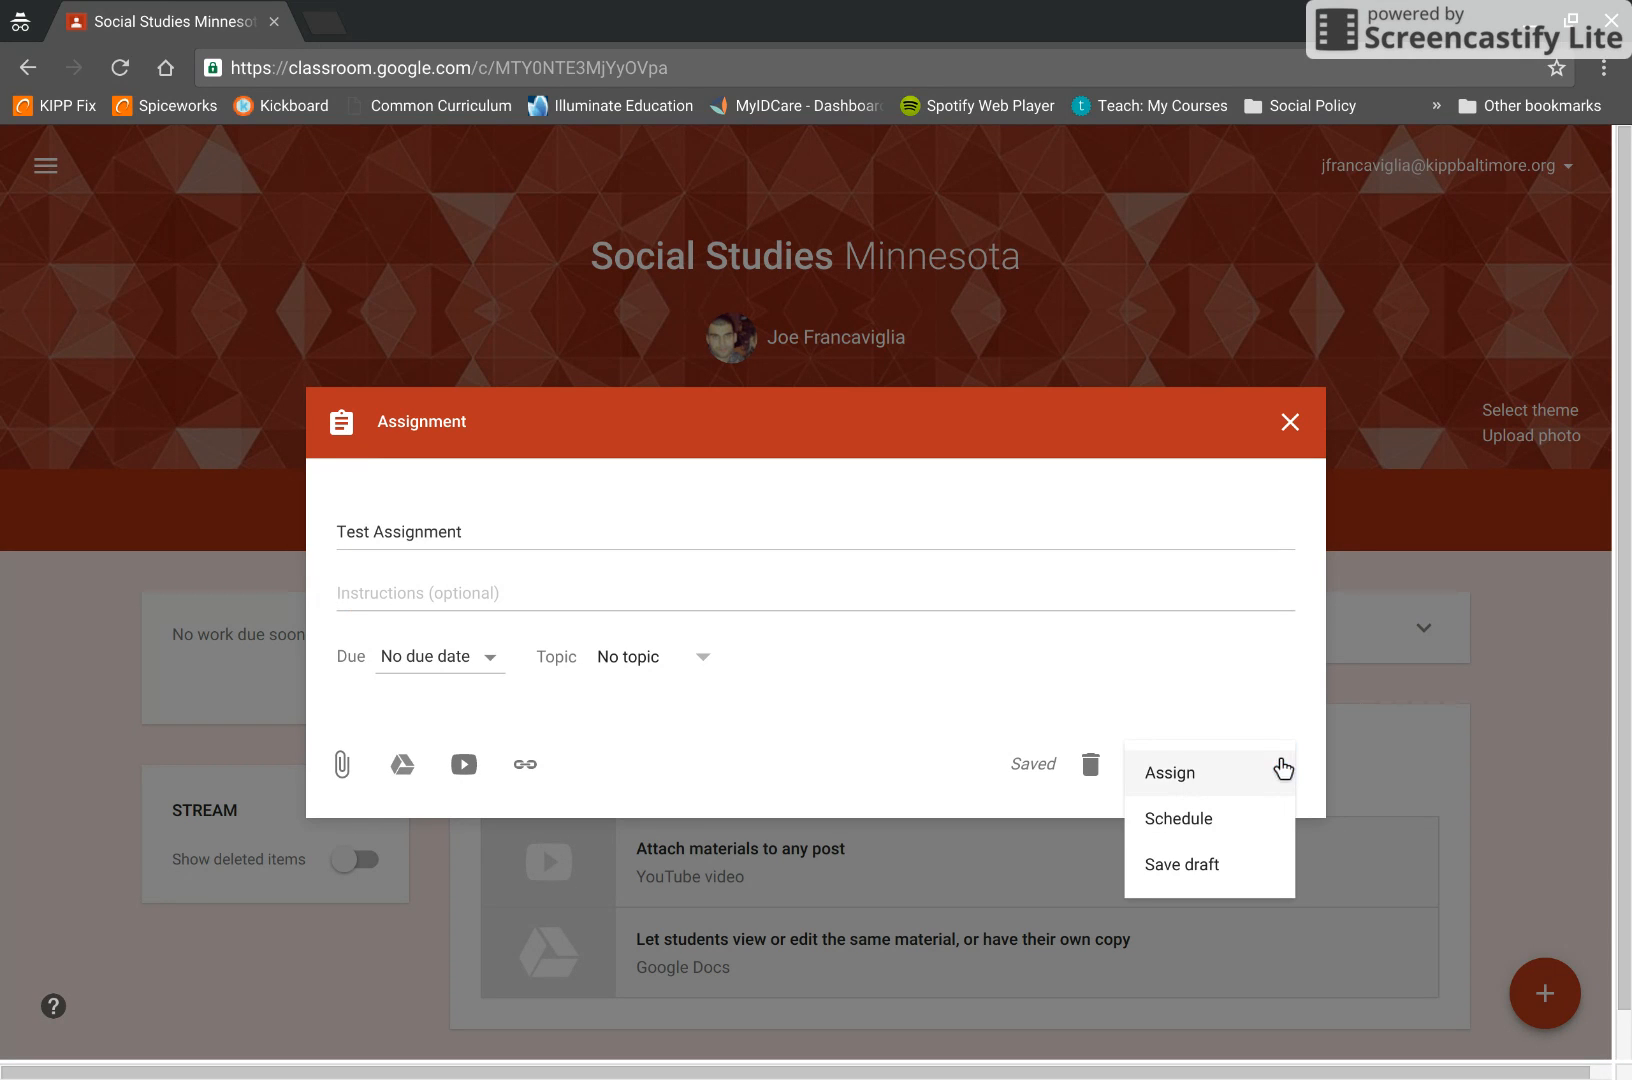
left_click(1187, 721)
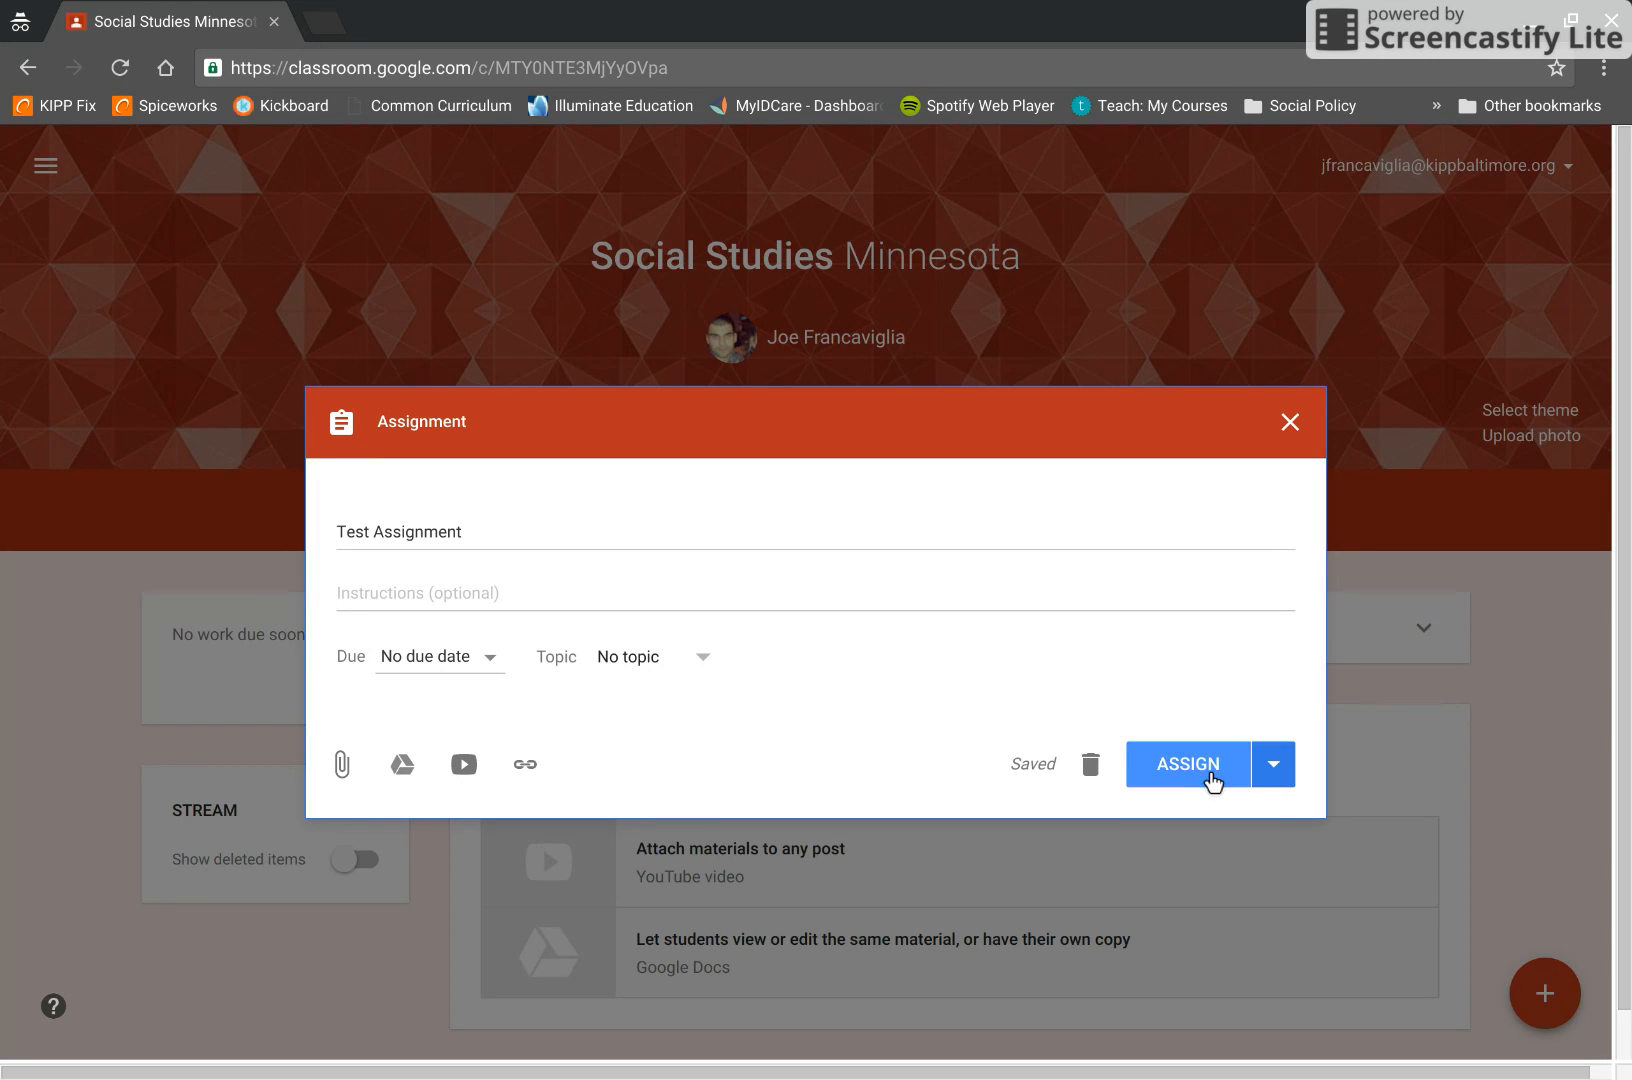
left_click(1274, 770)
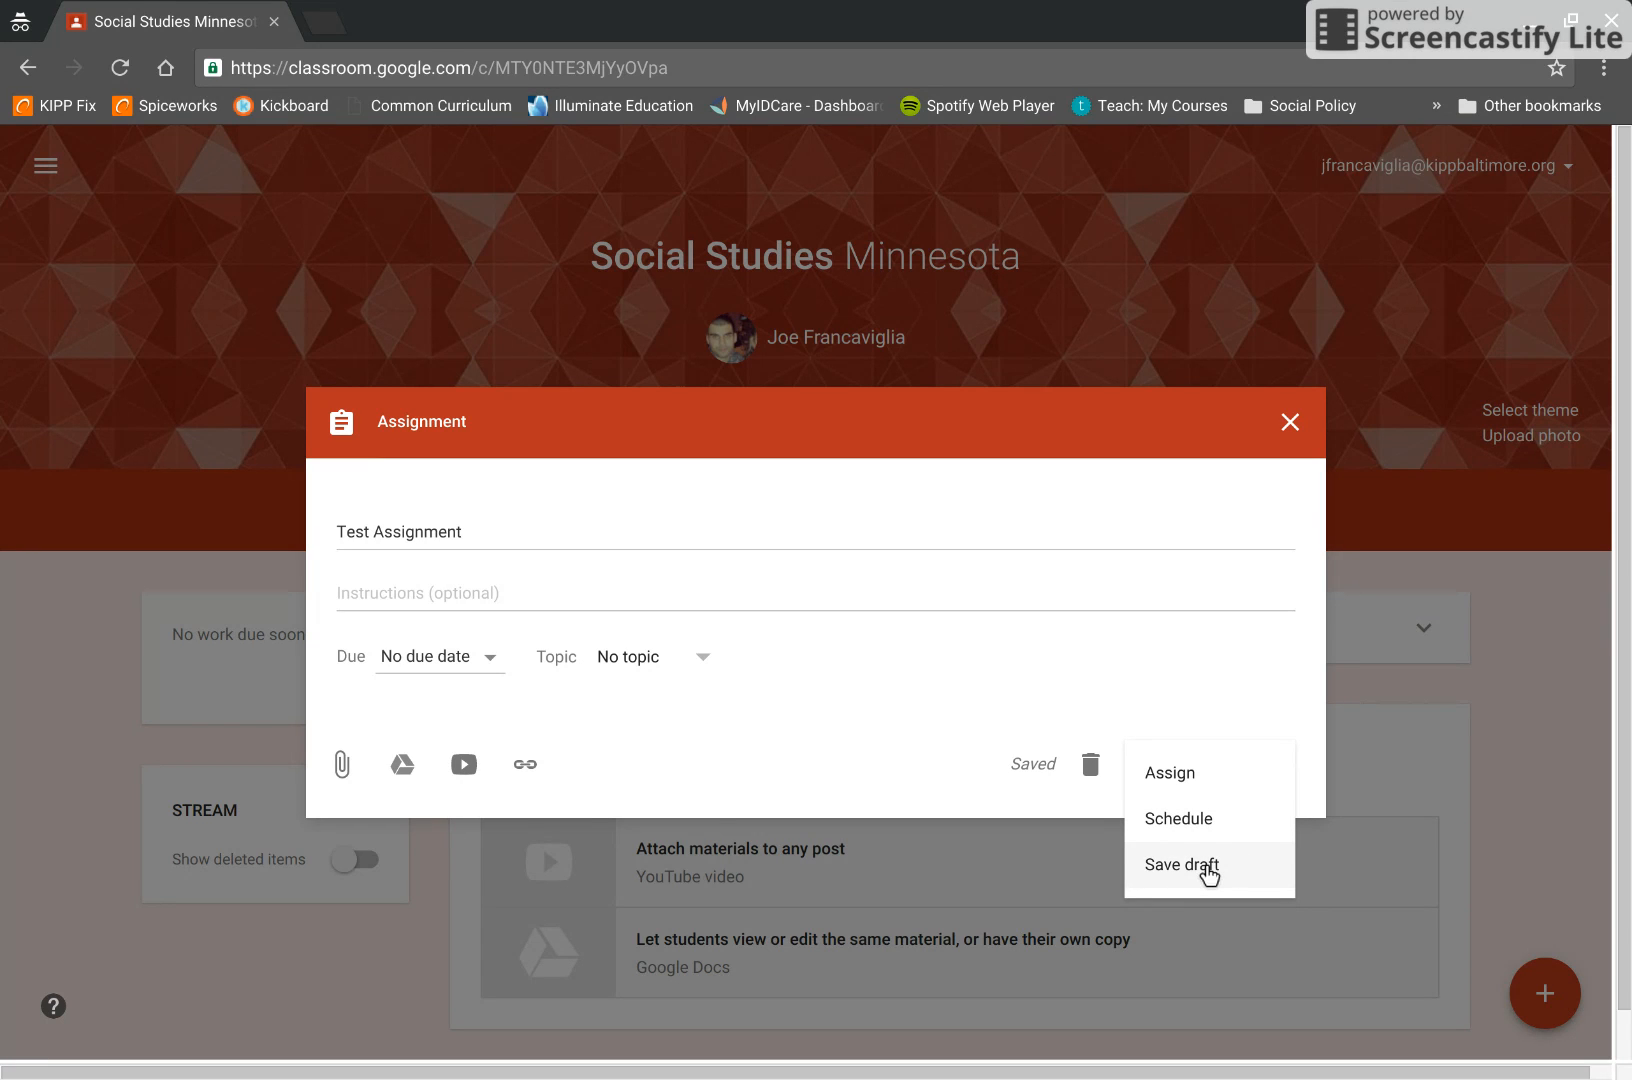
left_click(396, 600)
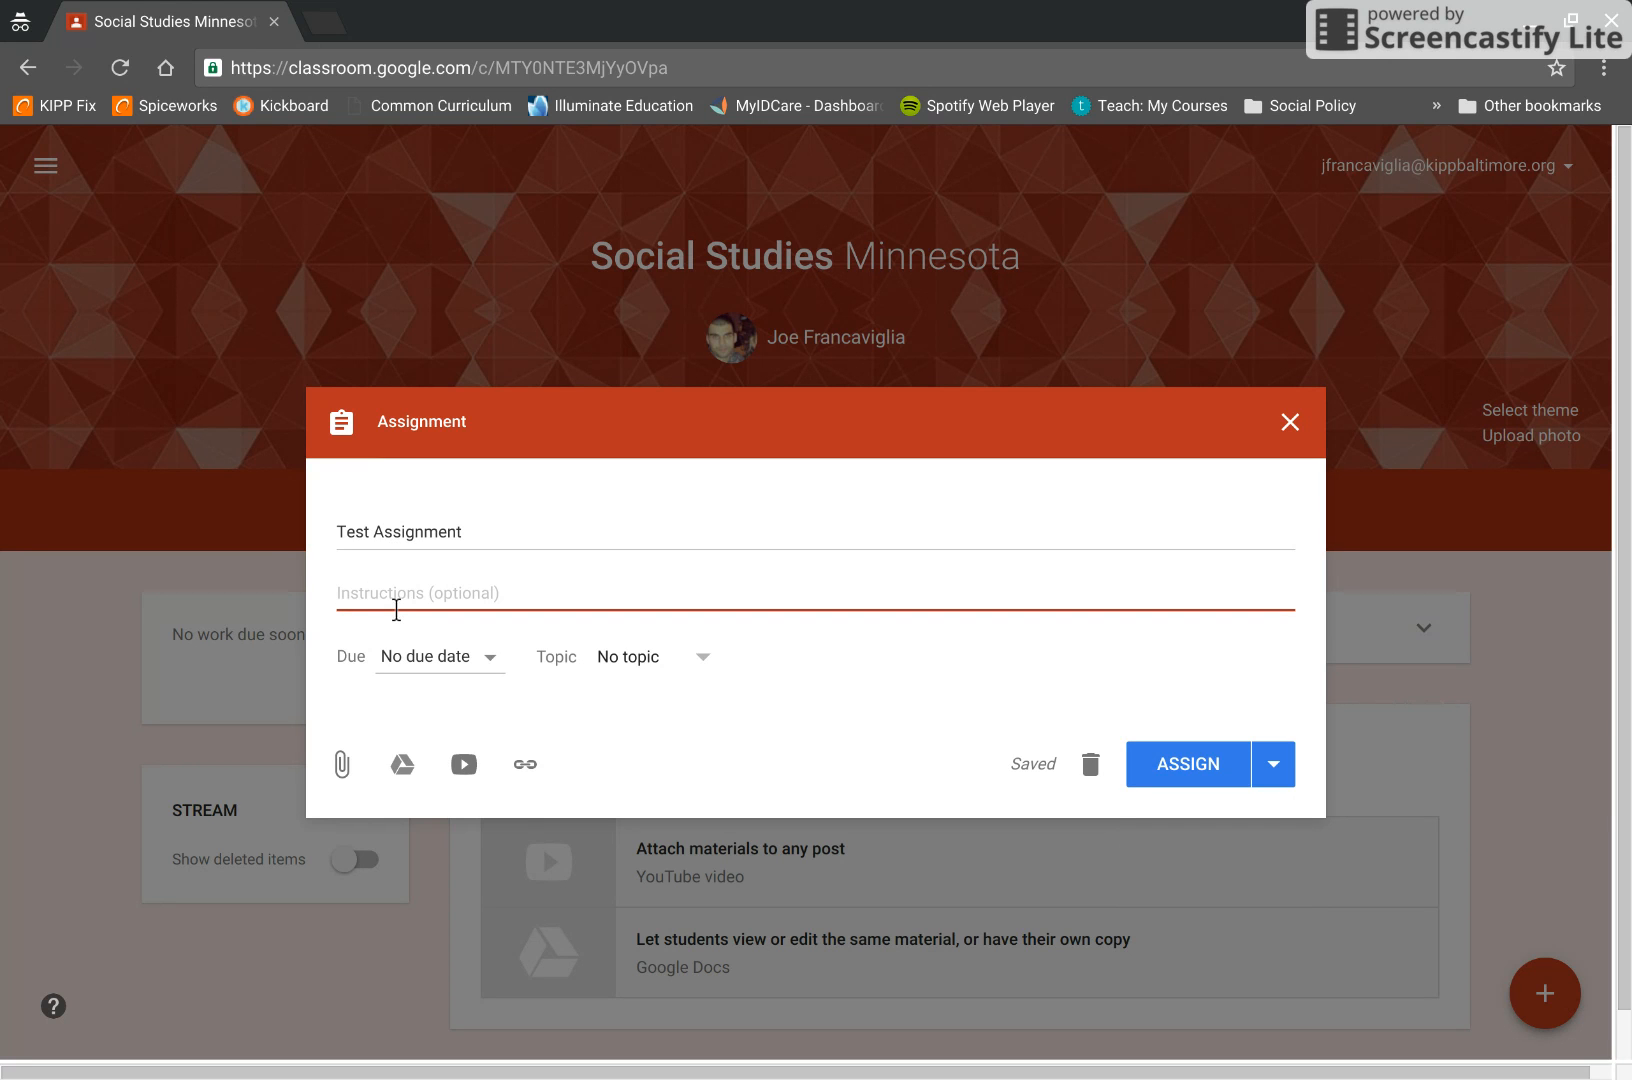
- Retitle the assignment "Trail of Tears" and begin its instructions with "1. Do Now:"
triple_click(488, 540)
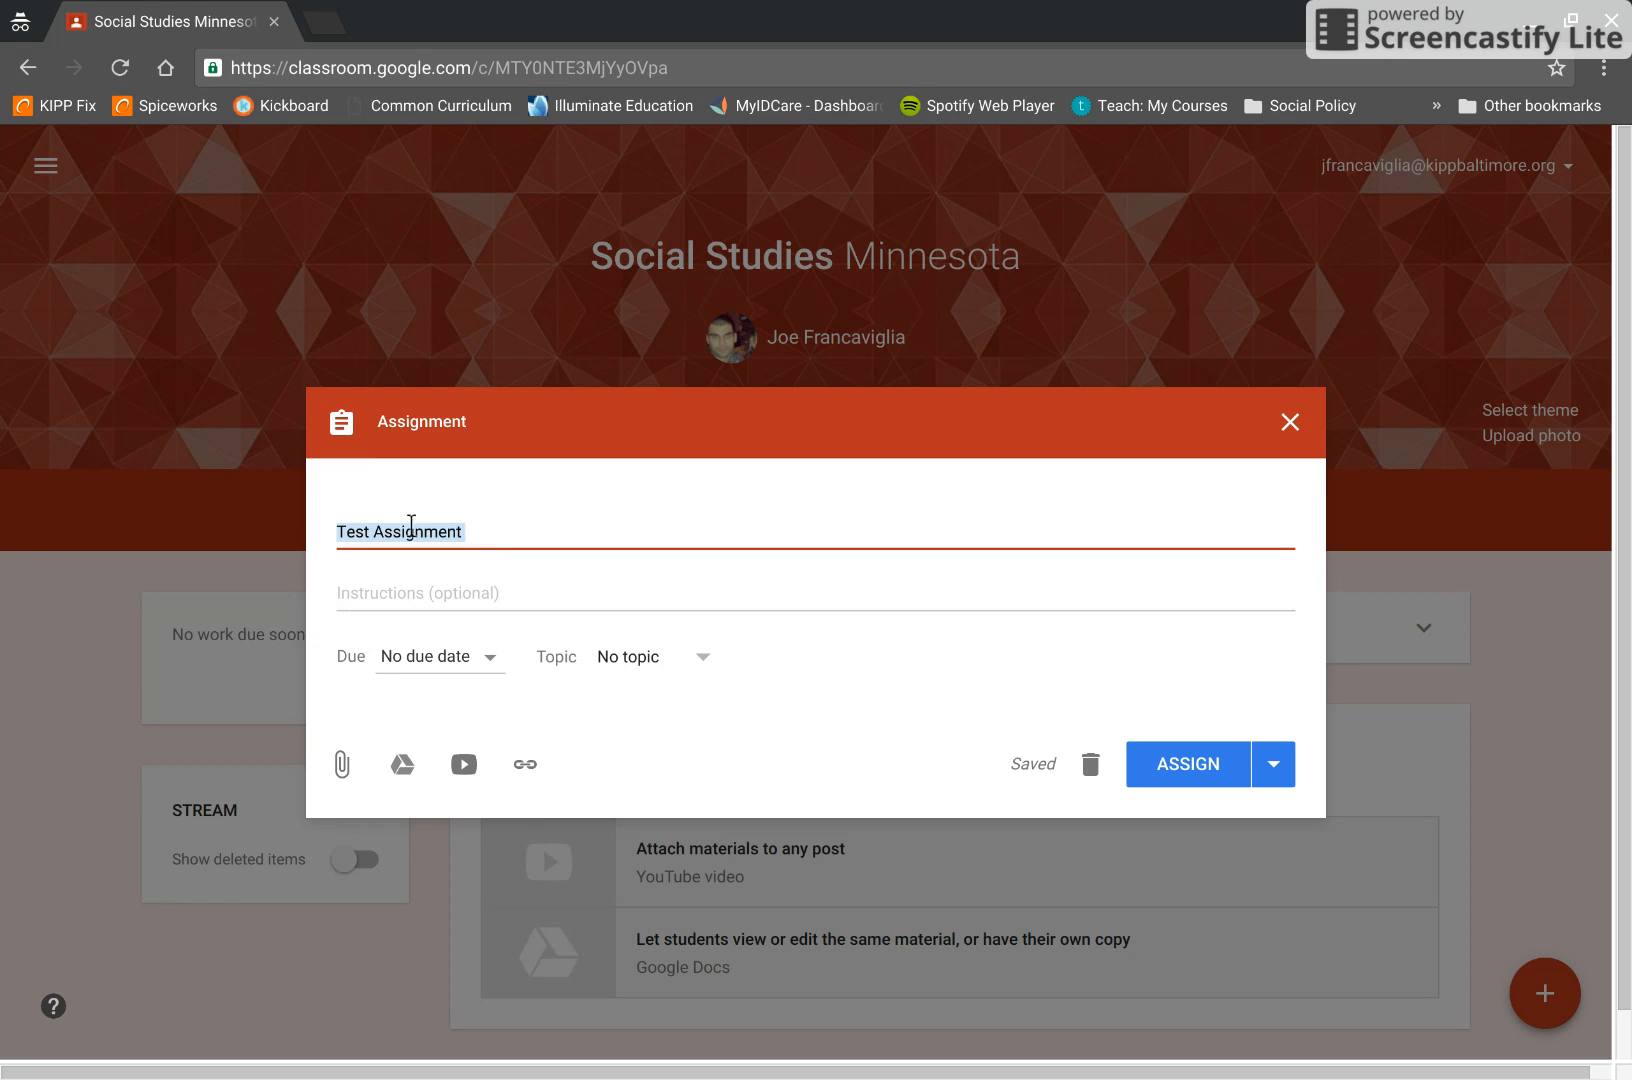
type("Trail of Tears")
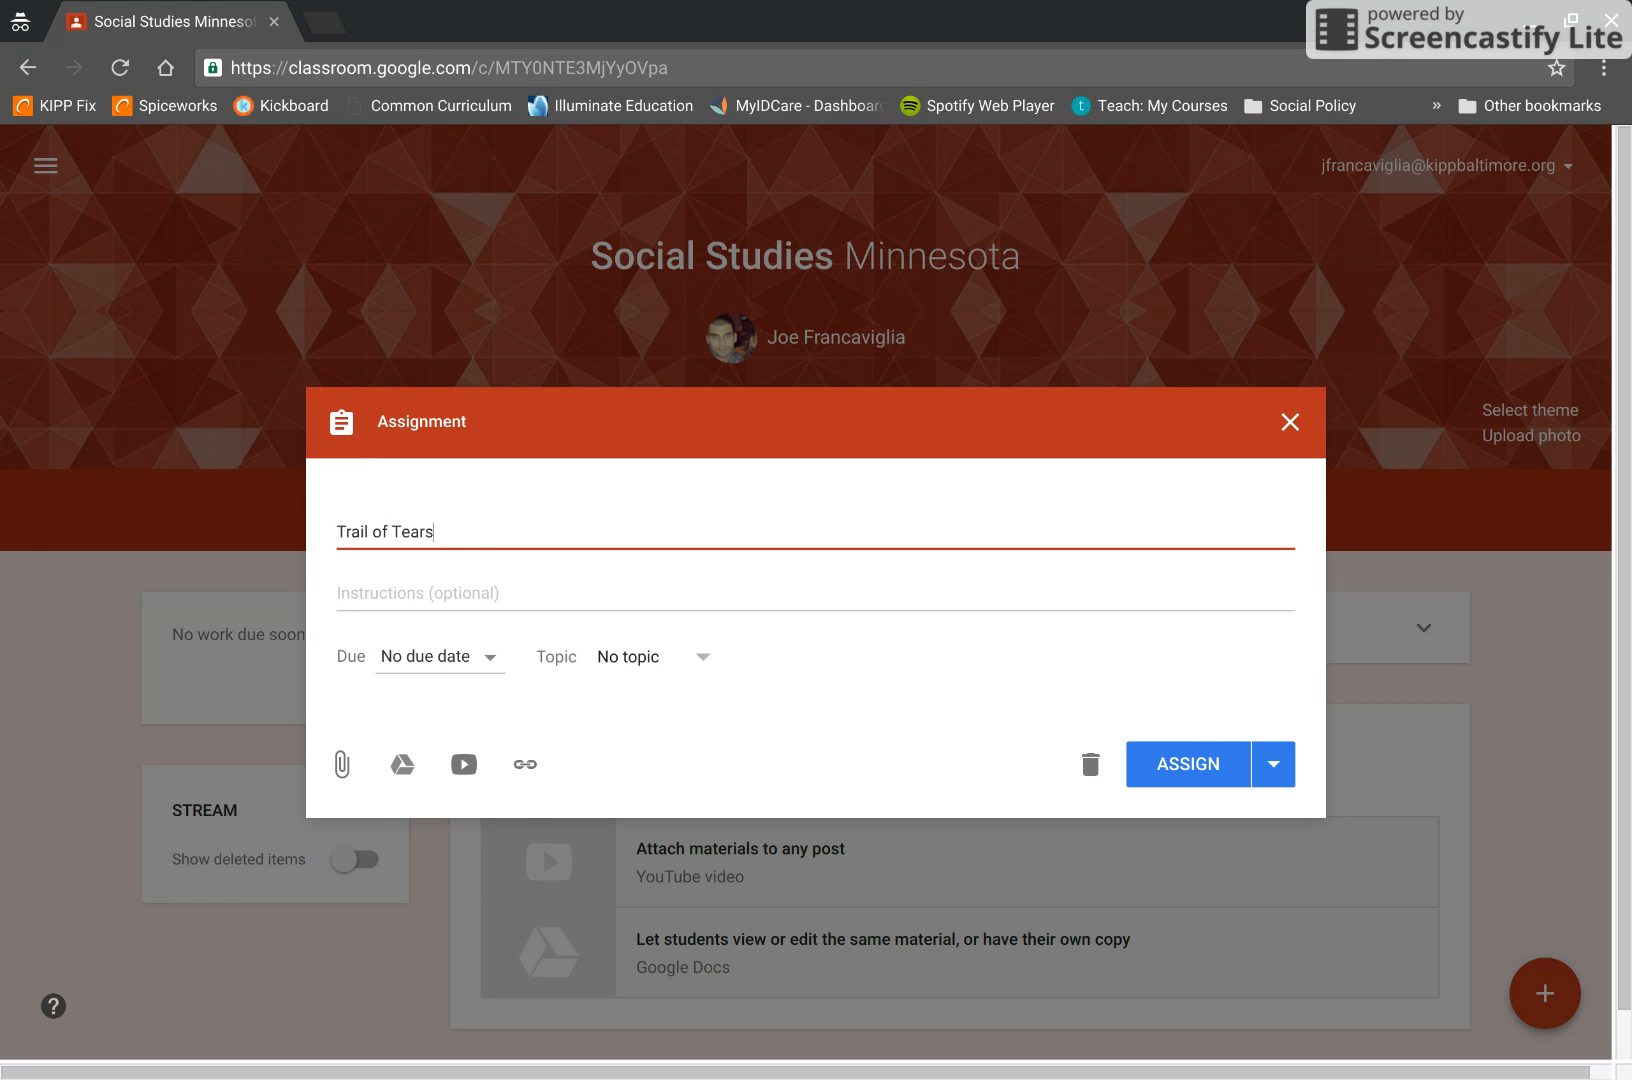
left_click(402, 579)
left_click(402, 616)
type("1")
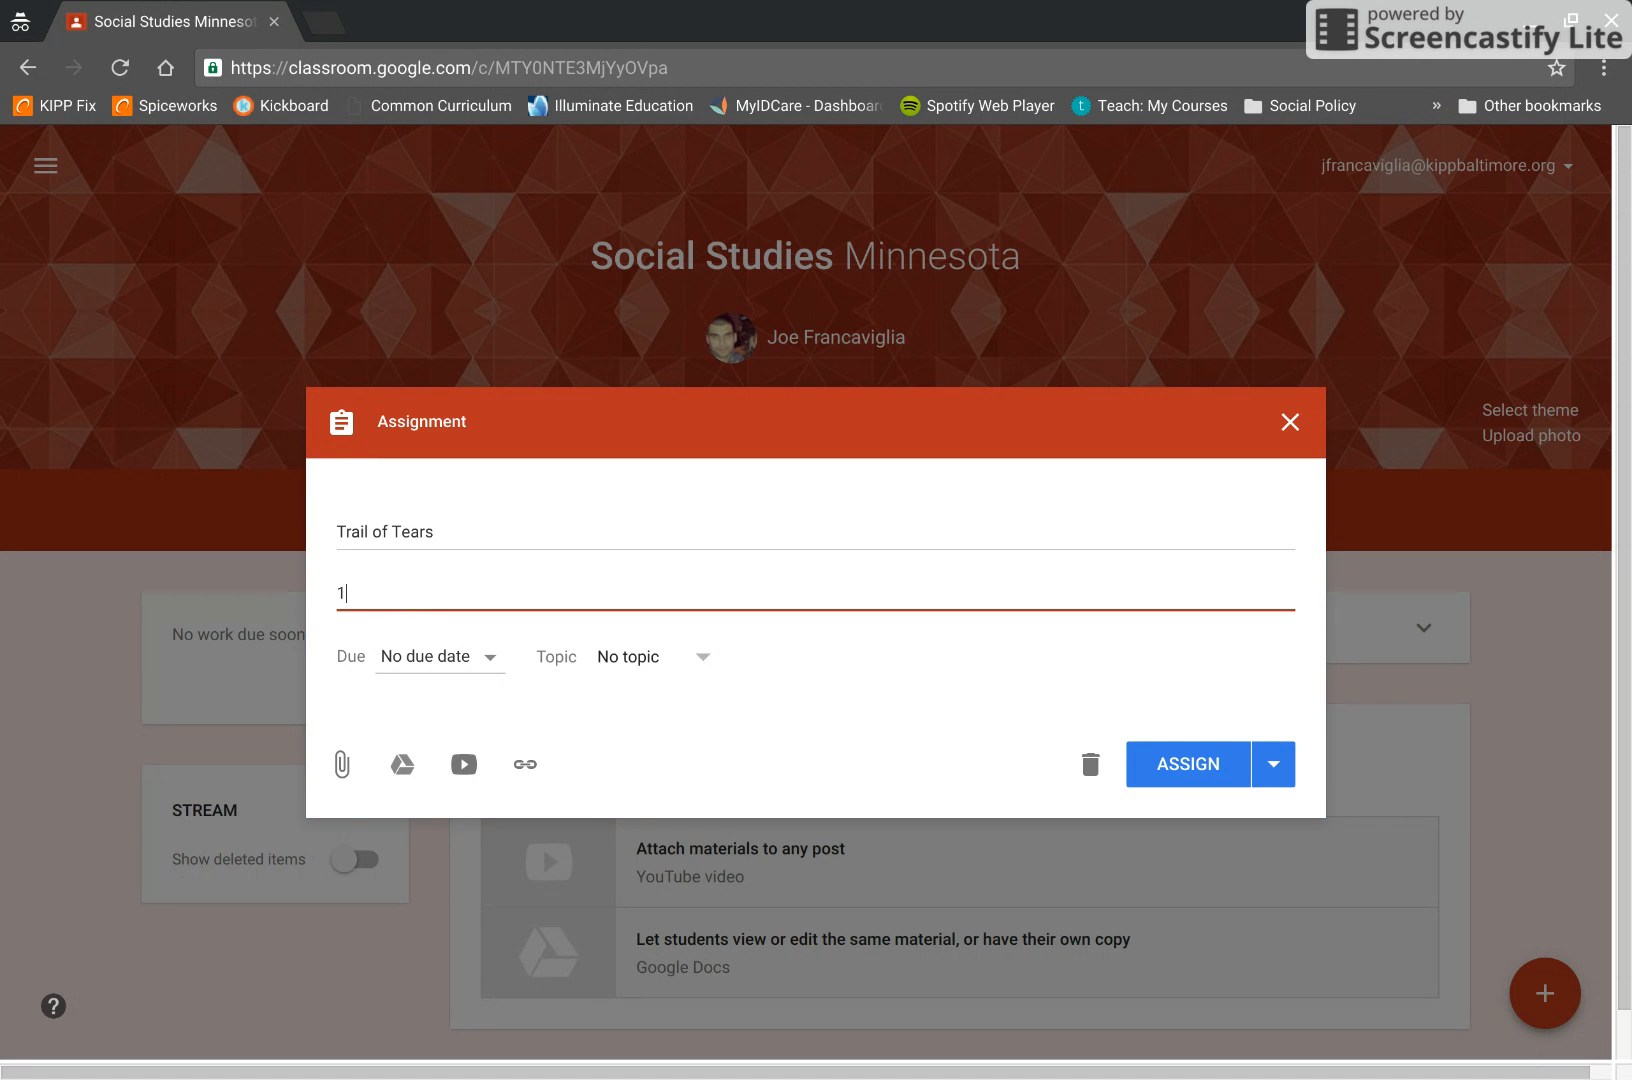
type(". Do Now:")
key("Return")
key("Return")
- Add the instruction lines "2. Open Document X" and "3. Go to slide 6", separated by blank lines
type("2. Open ")
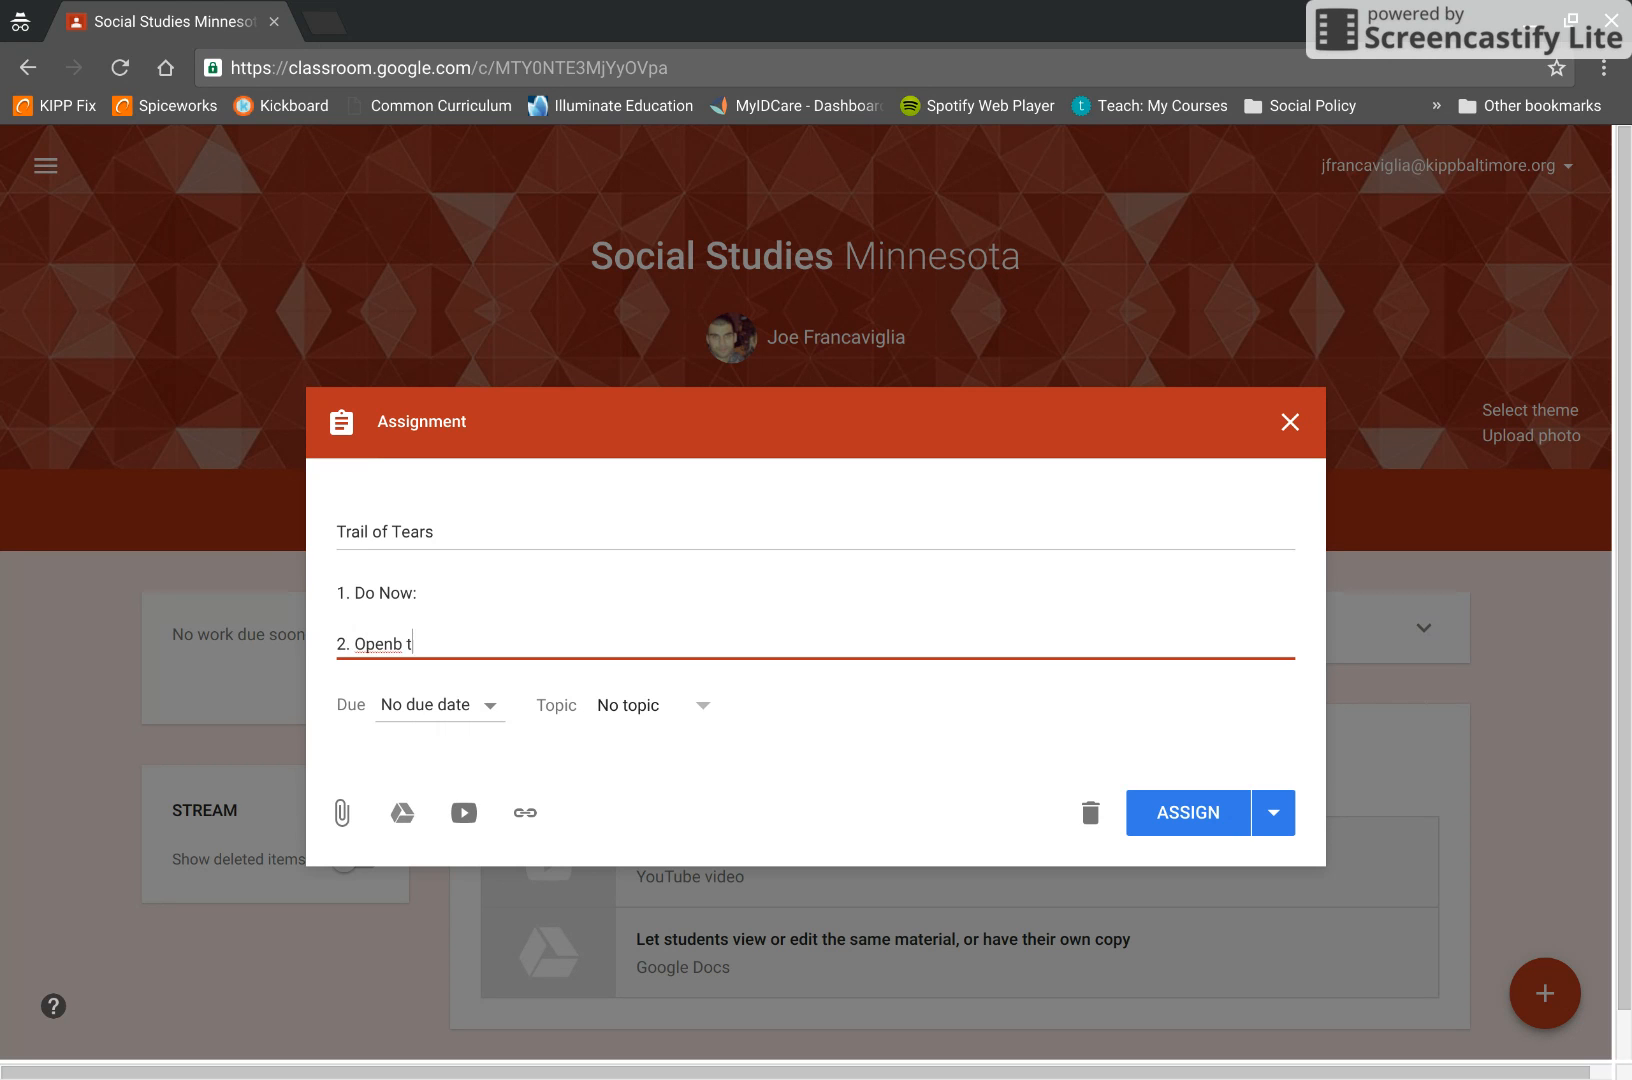
type("Document X")
key("Return")
type("3. Go to ")
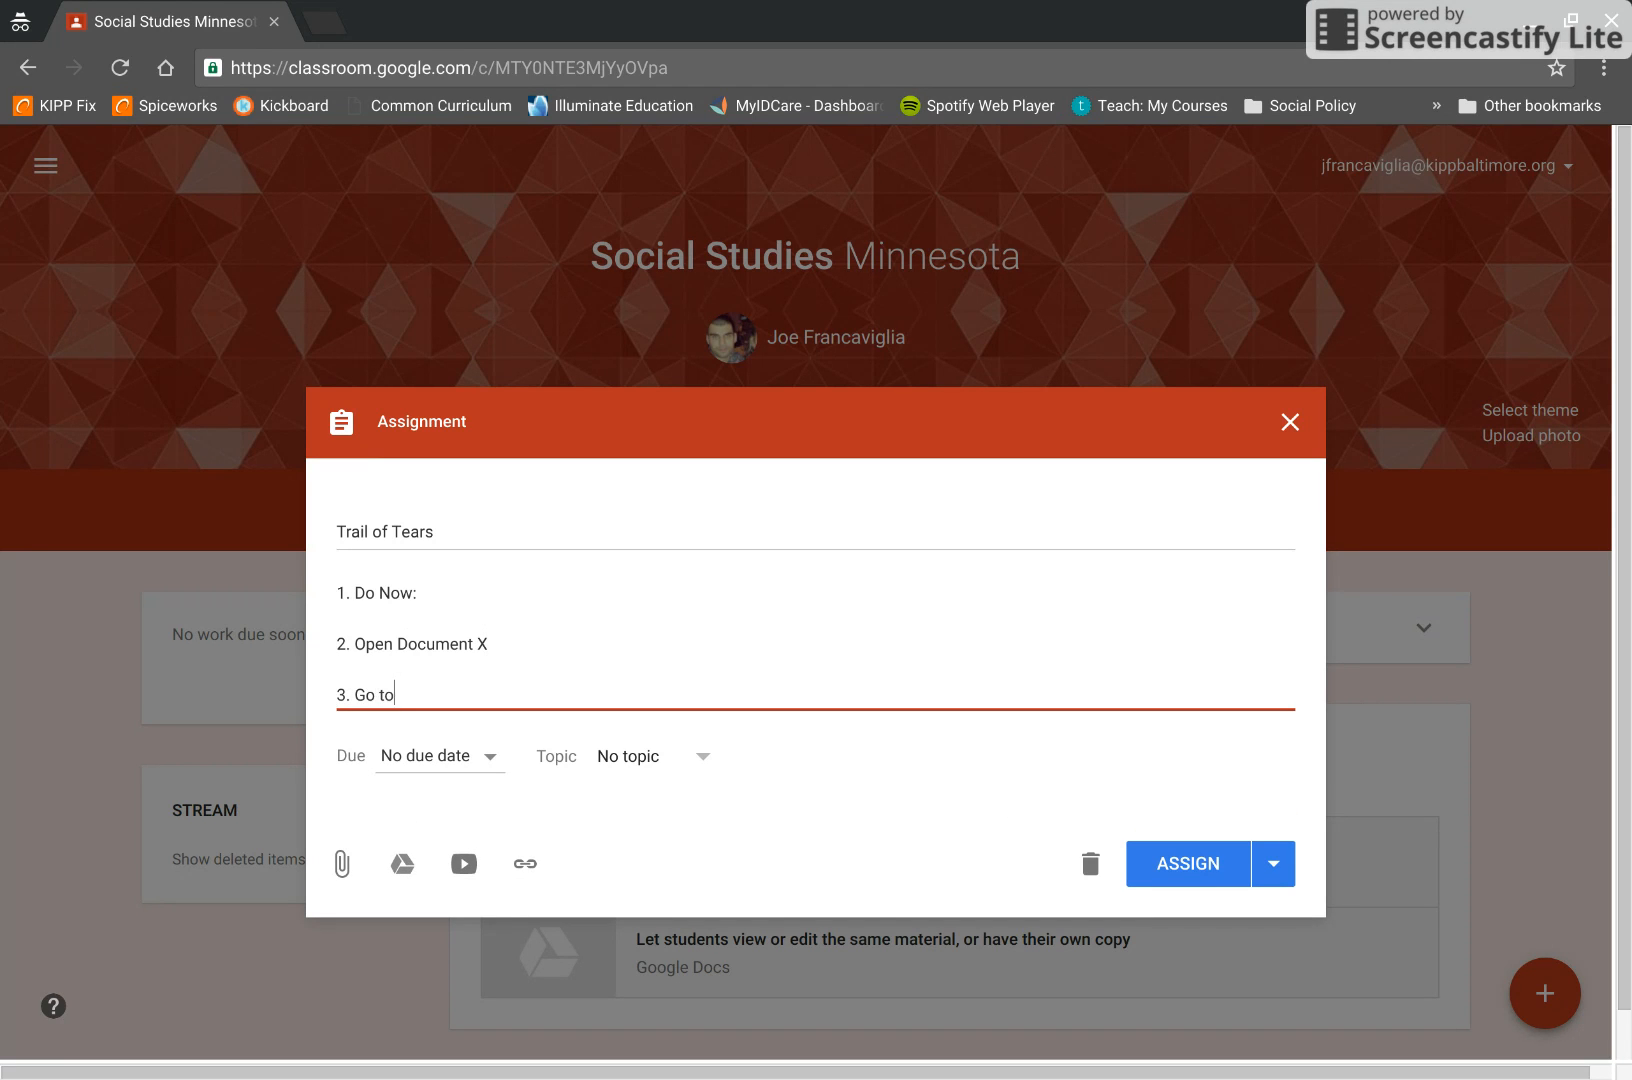
type("slide 6")
key("Return")
key("Return")
- Add the instruction lines "4. Go to this website and watch this video" and "5. Exit Ticket : Google Forms", separated by a blank line
type("4. G")
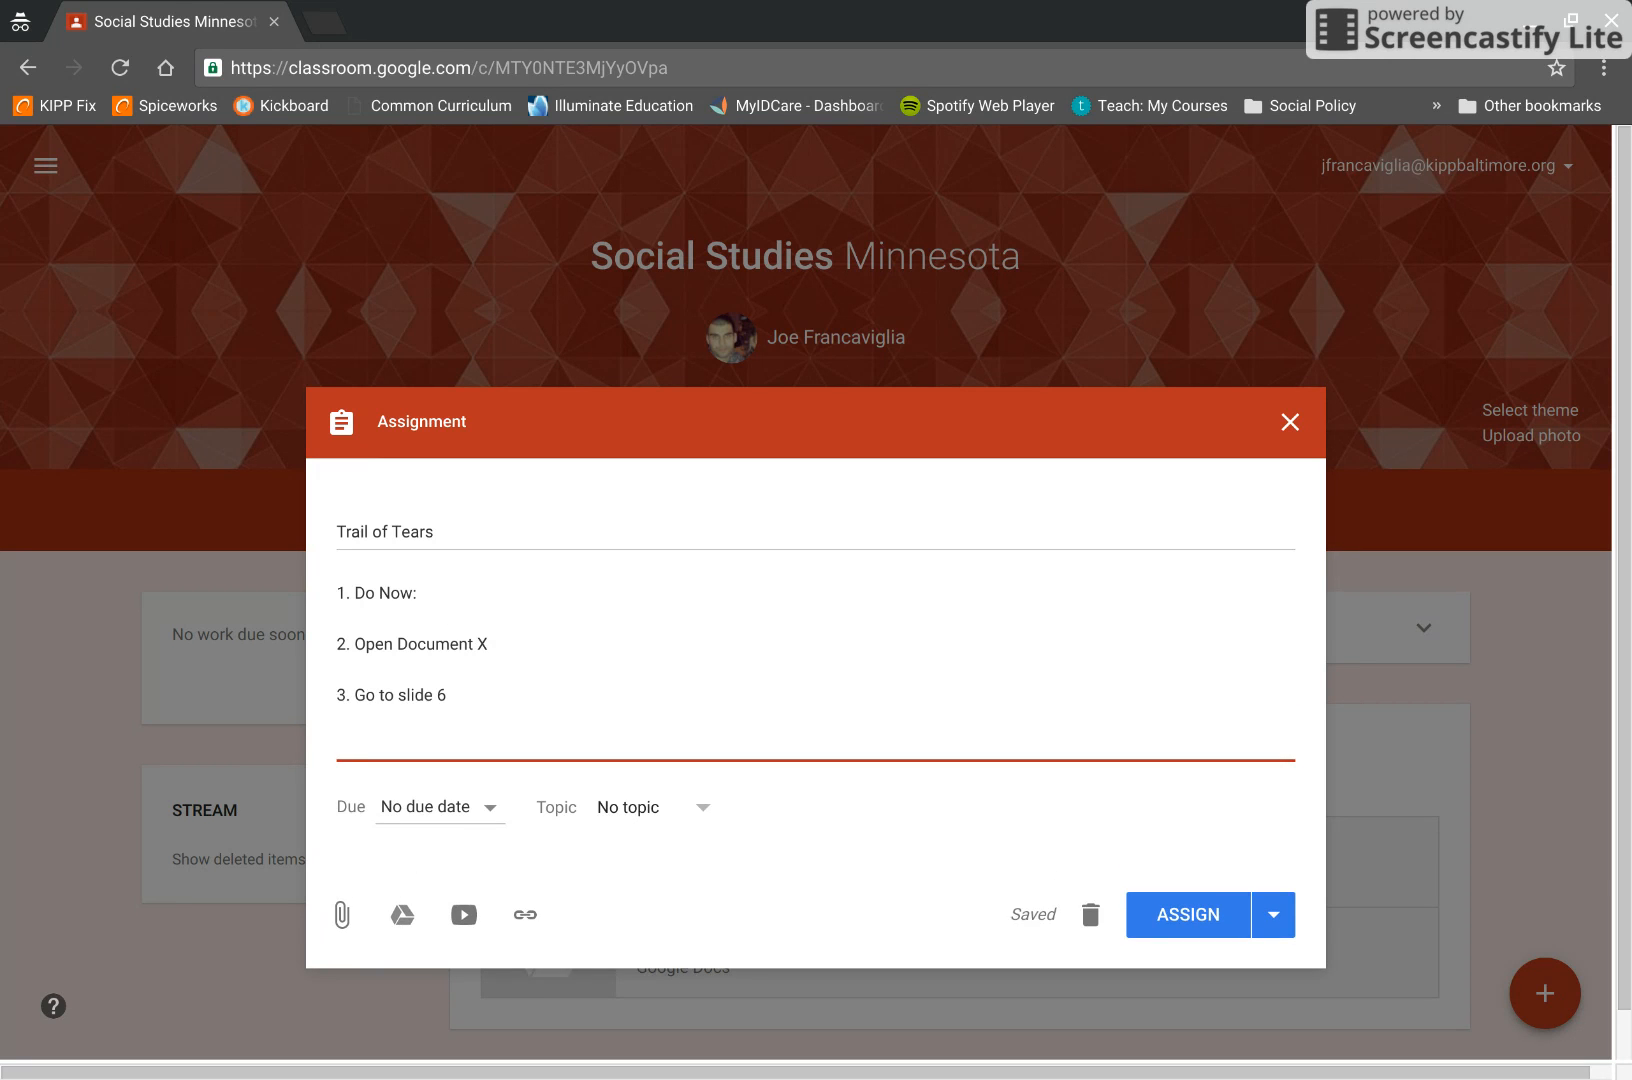
type("o to this website and wat")
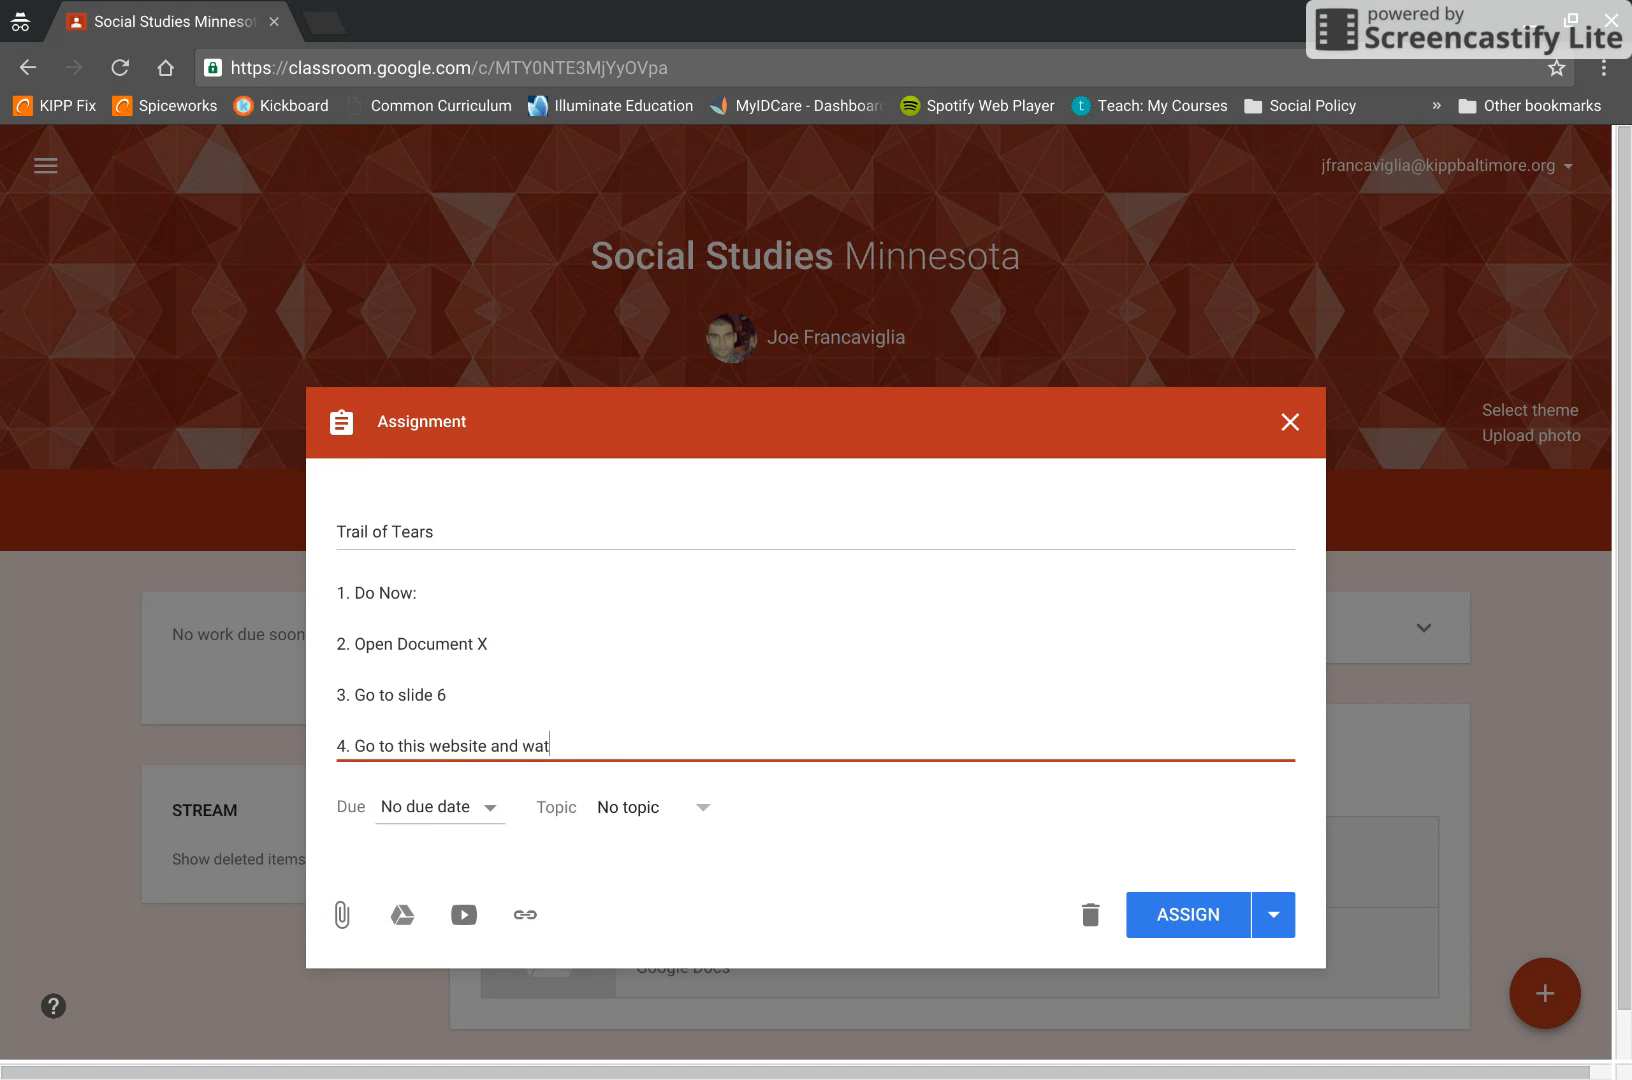
type("ch this video")
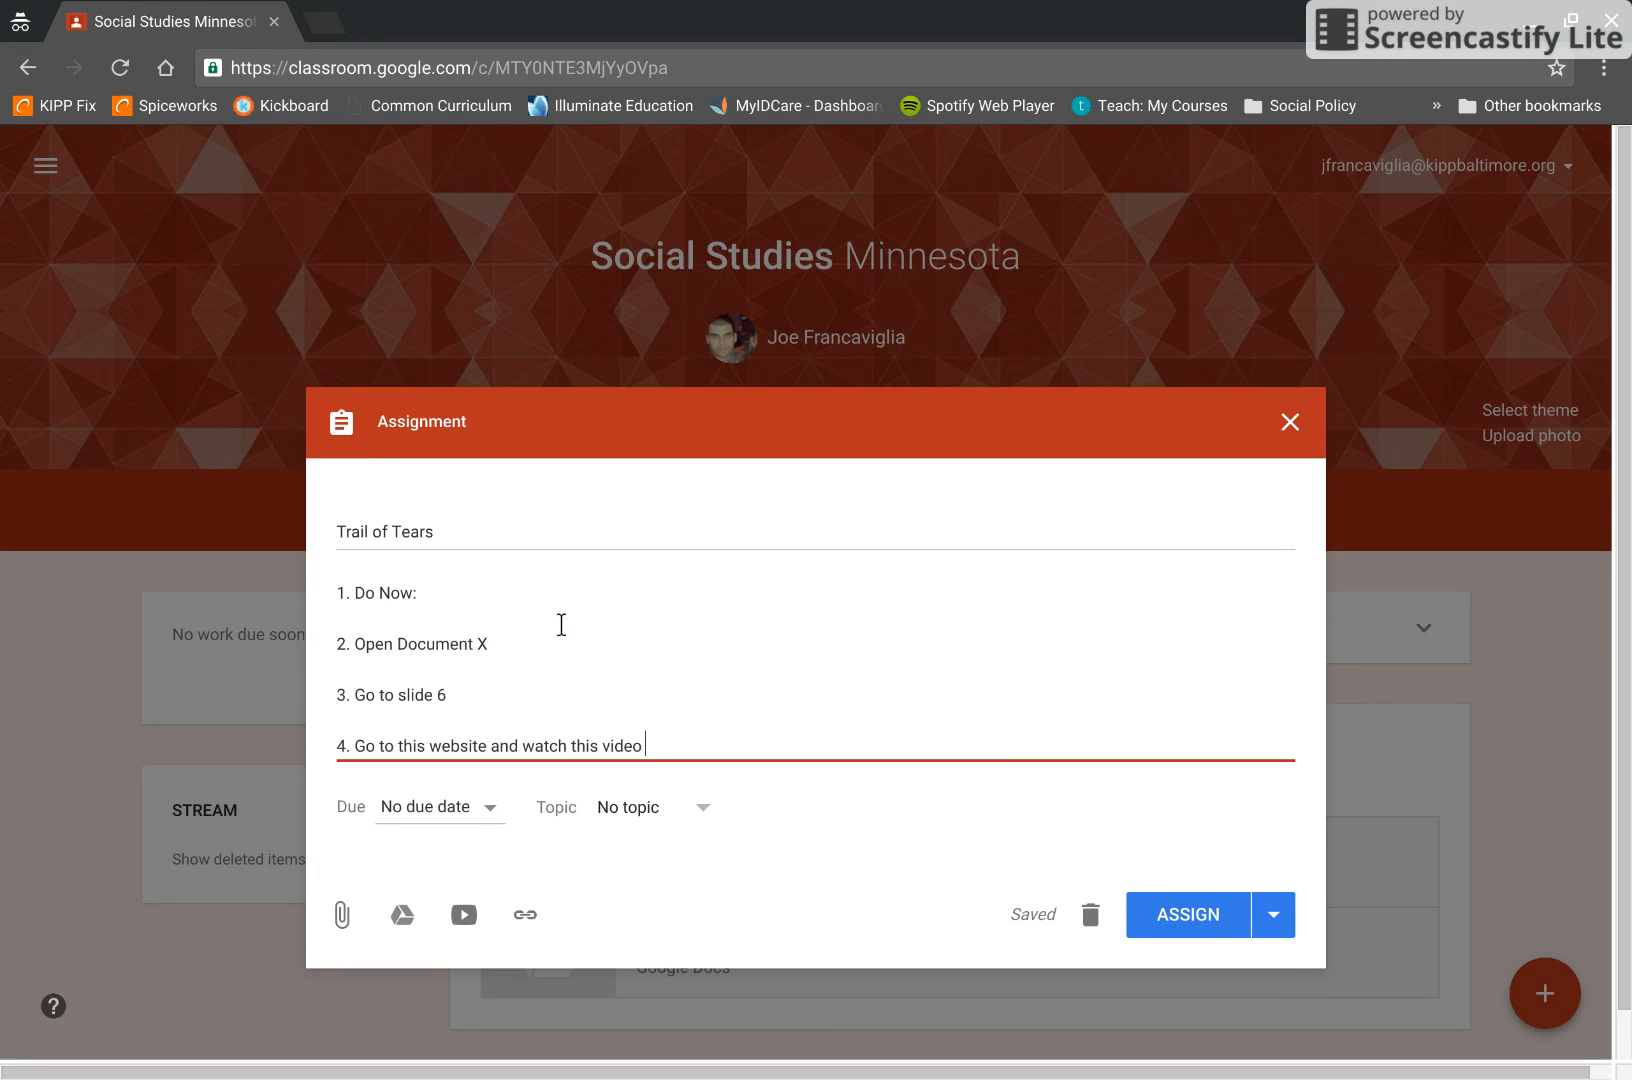
key("Return")
key("Return")
type("5. Ex")
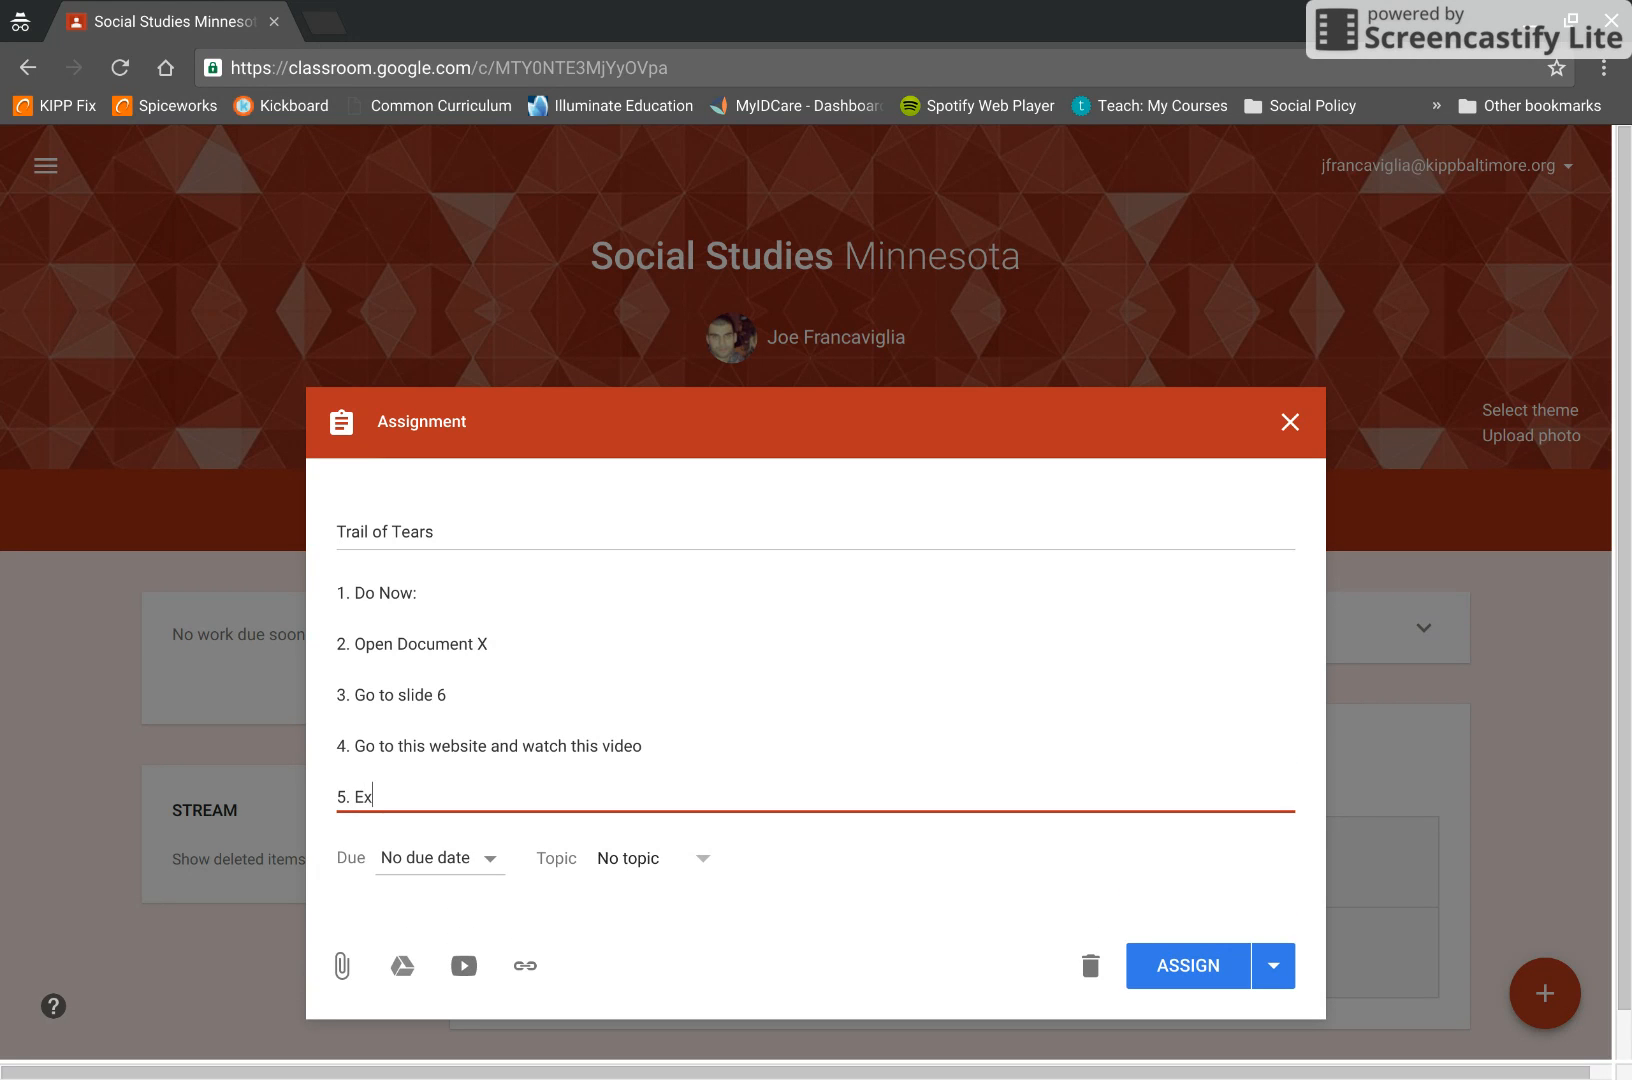
type("it Ticket : Google Go")
key("BackSpace")
key("BackSpace")
type("Forms")
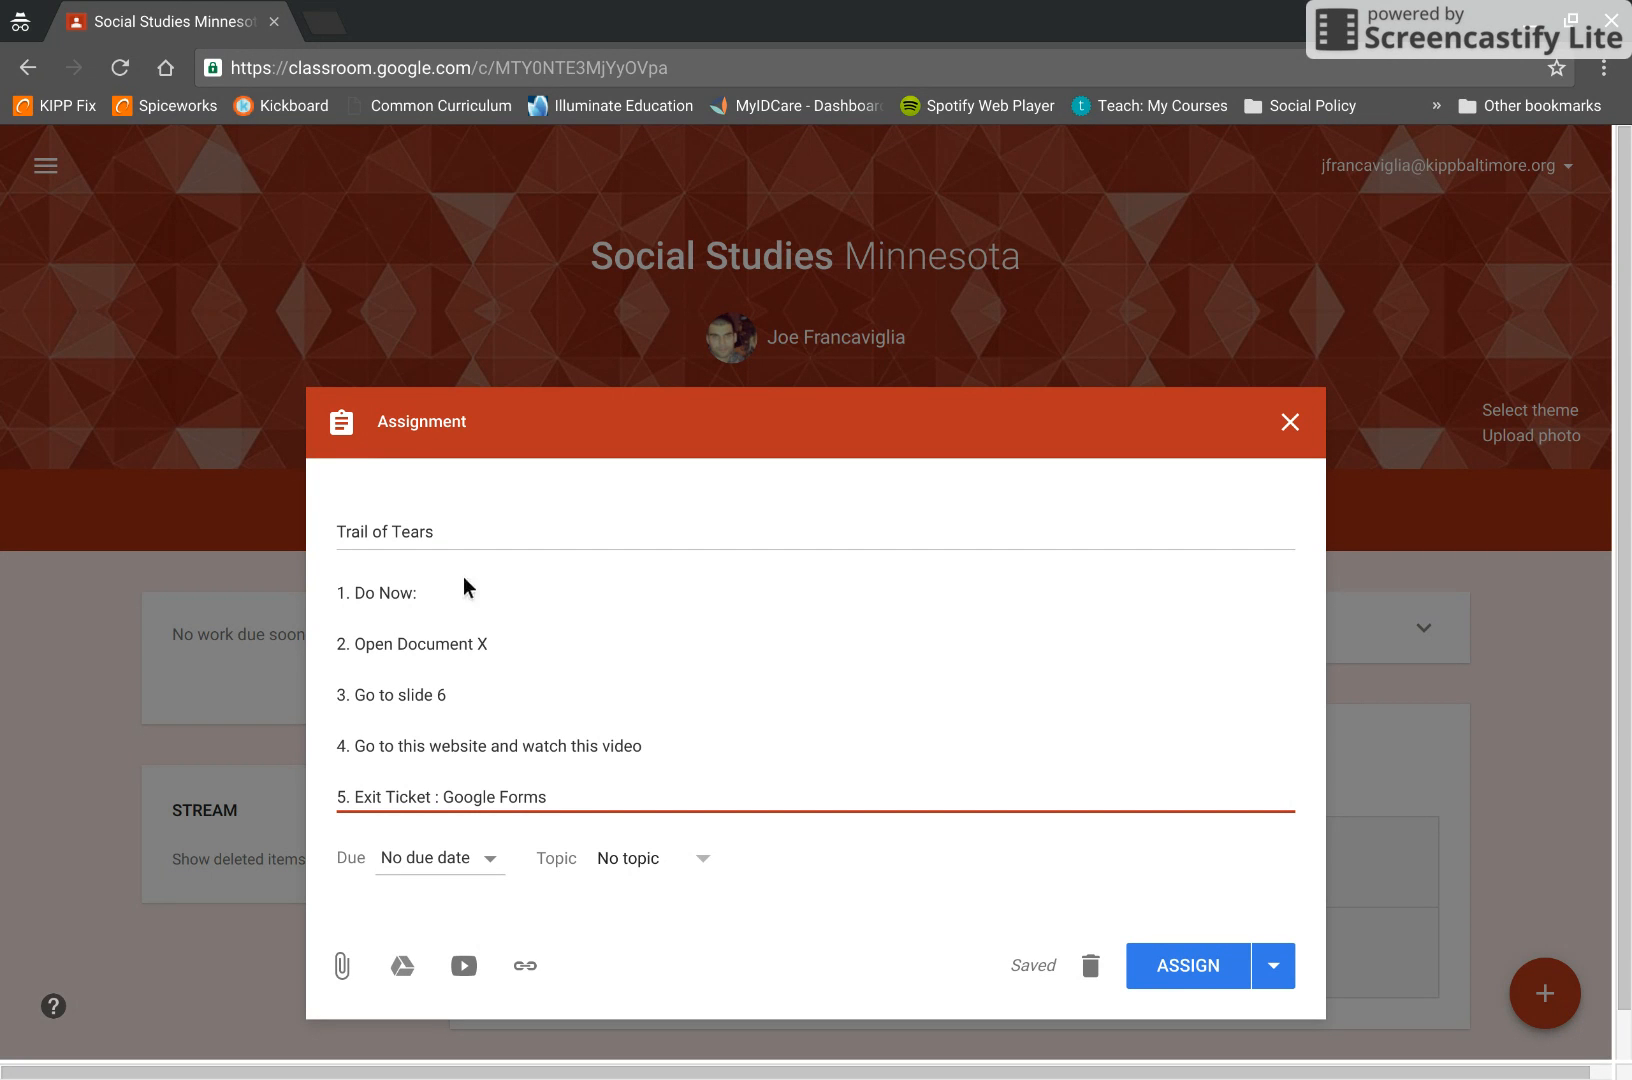
- Set the assignment's due date to Aug 23, 2016 at 11:59 PM
scroll(725, 715, "down", 2)
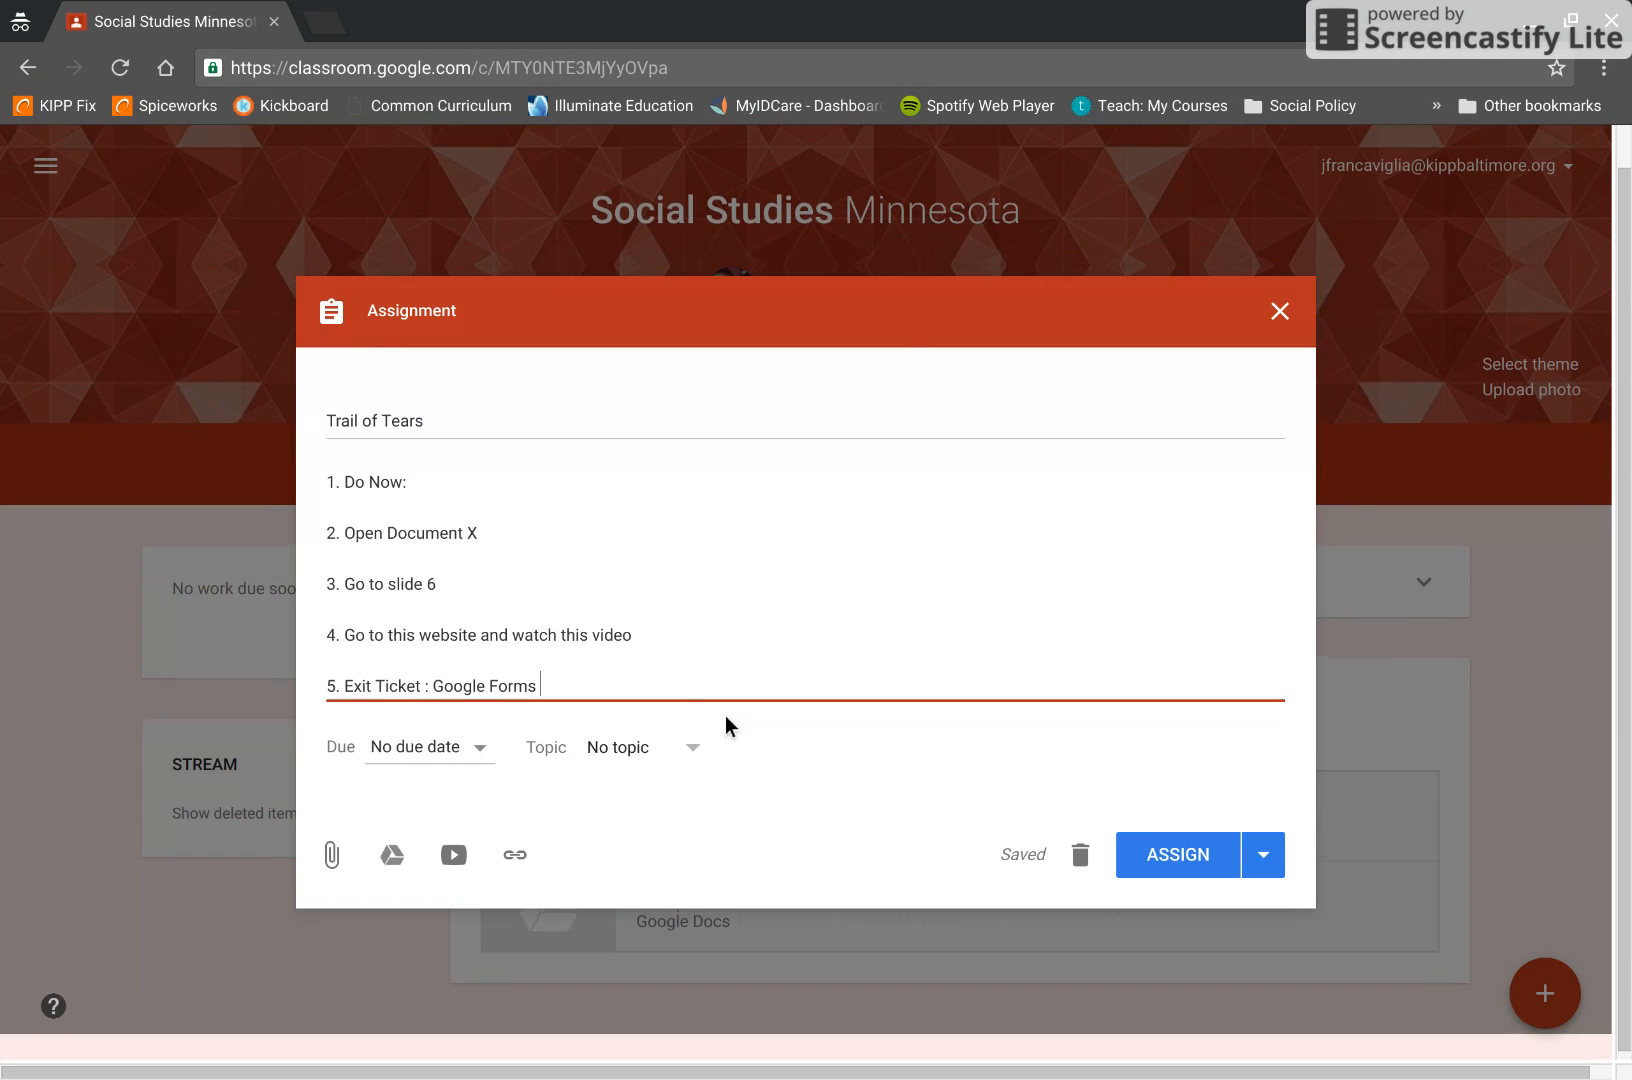
left_click(488, 757)
left_click(432, 852)
left_click(430, 987)
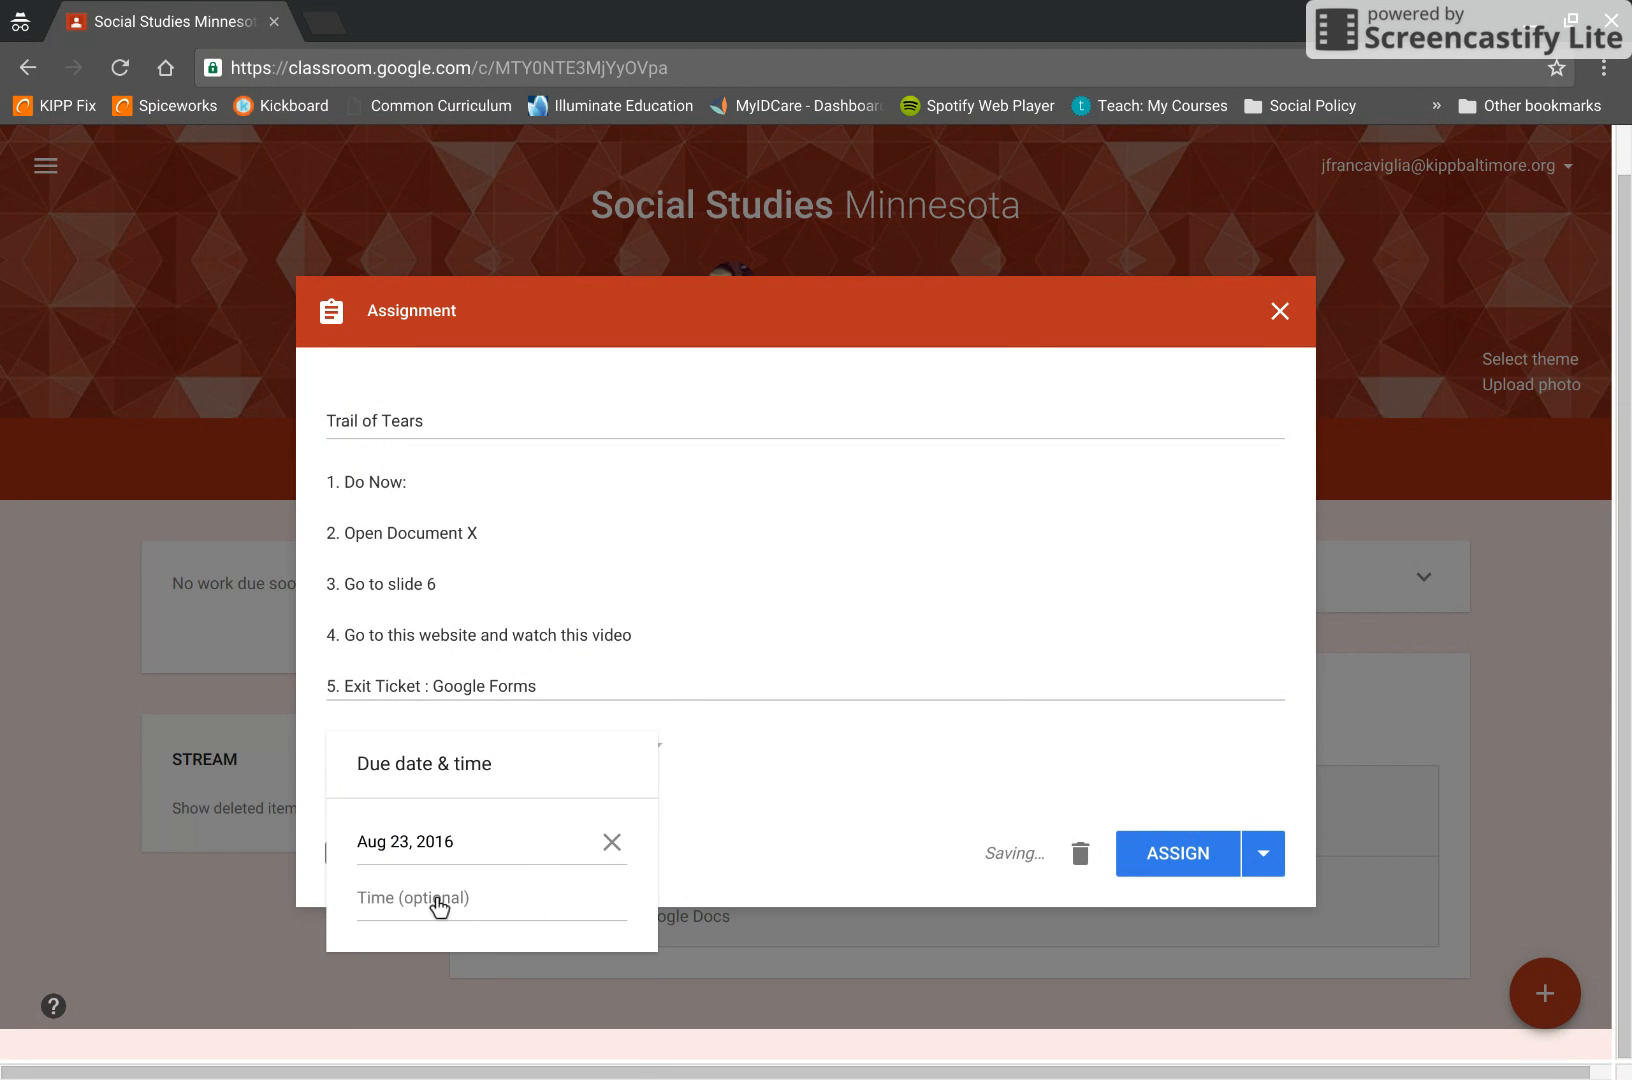
left_click(440, 902)
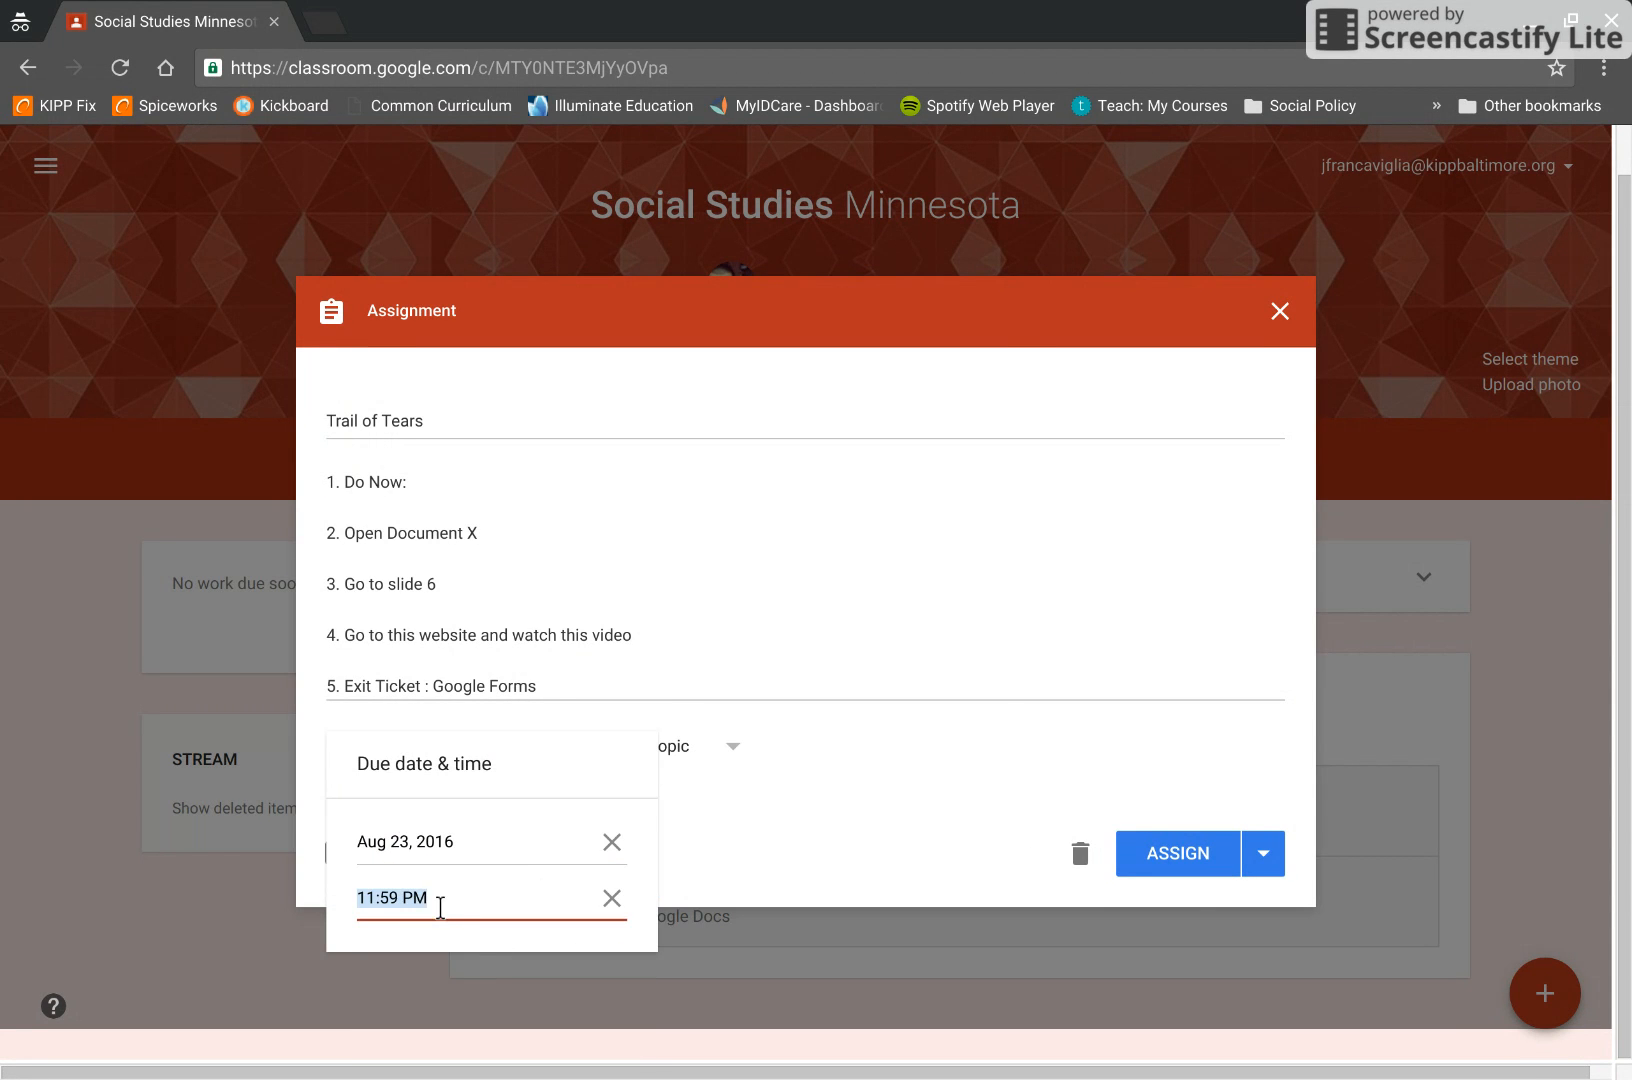
left_click(816, 707)
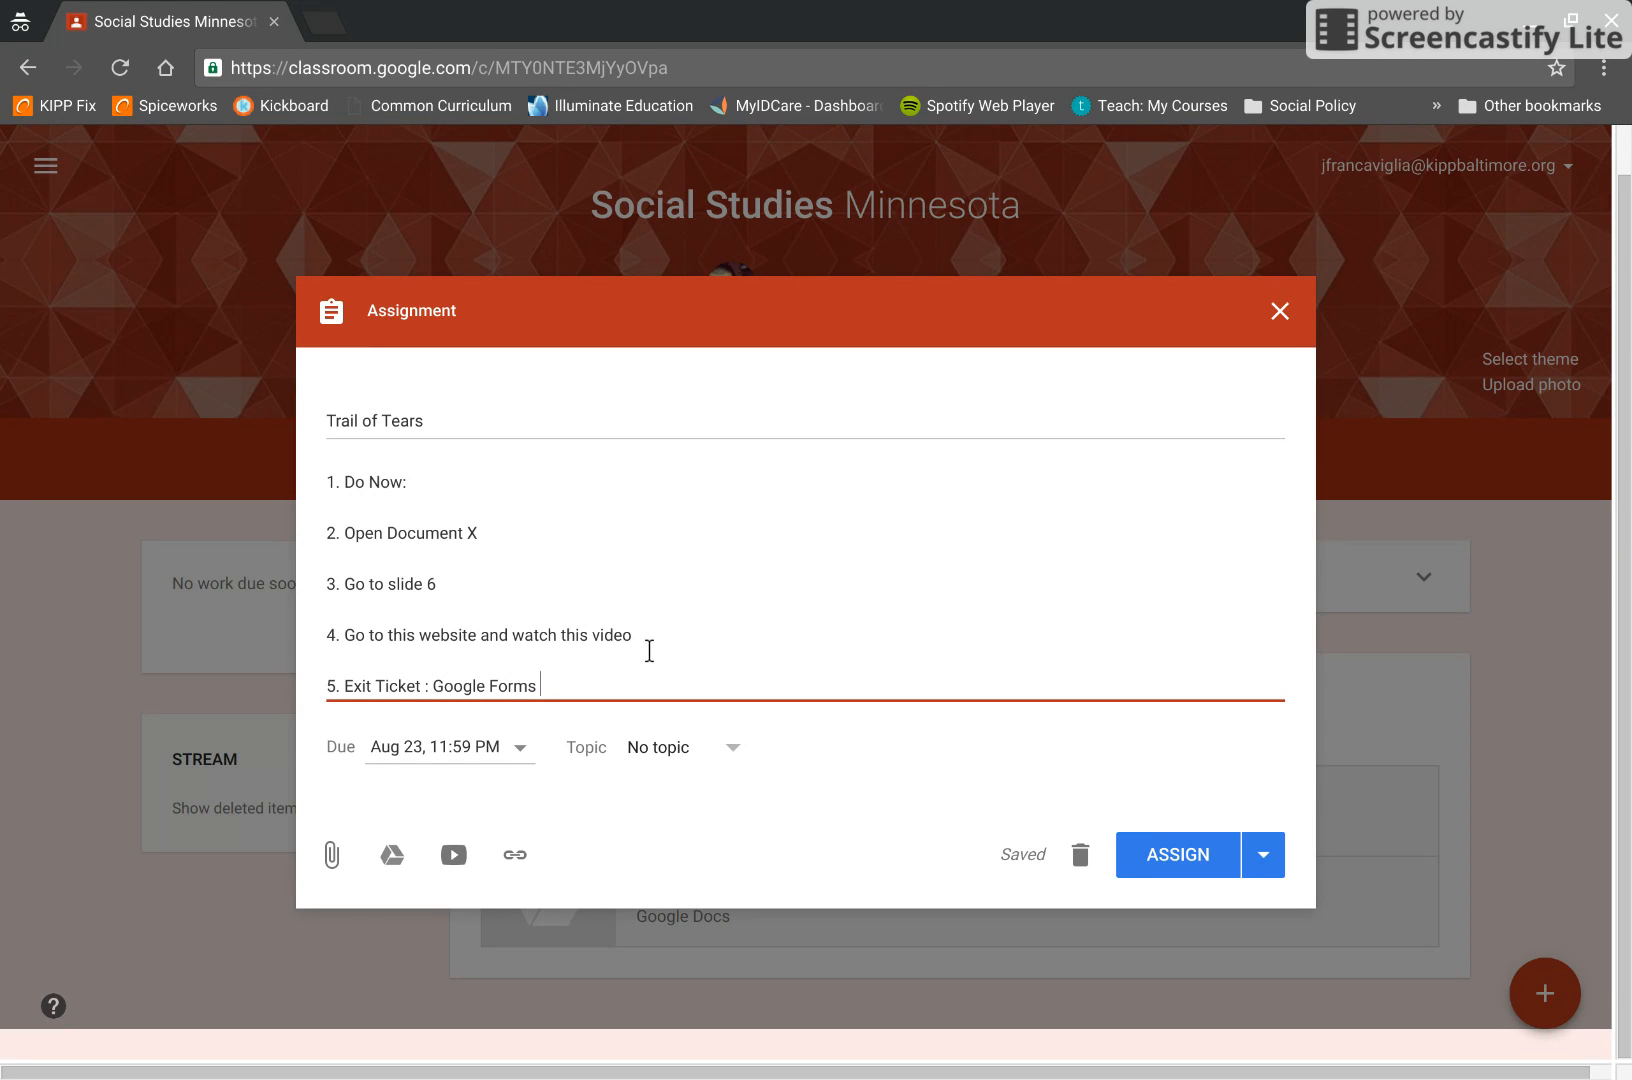
- Attach Example Document, Example Slides and Example Drawings from the Demonstration Documents folder in Google Drive
left_click(396, 858)
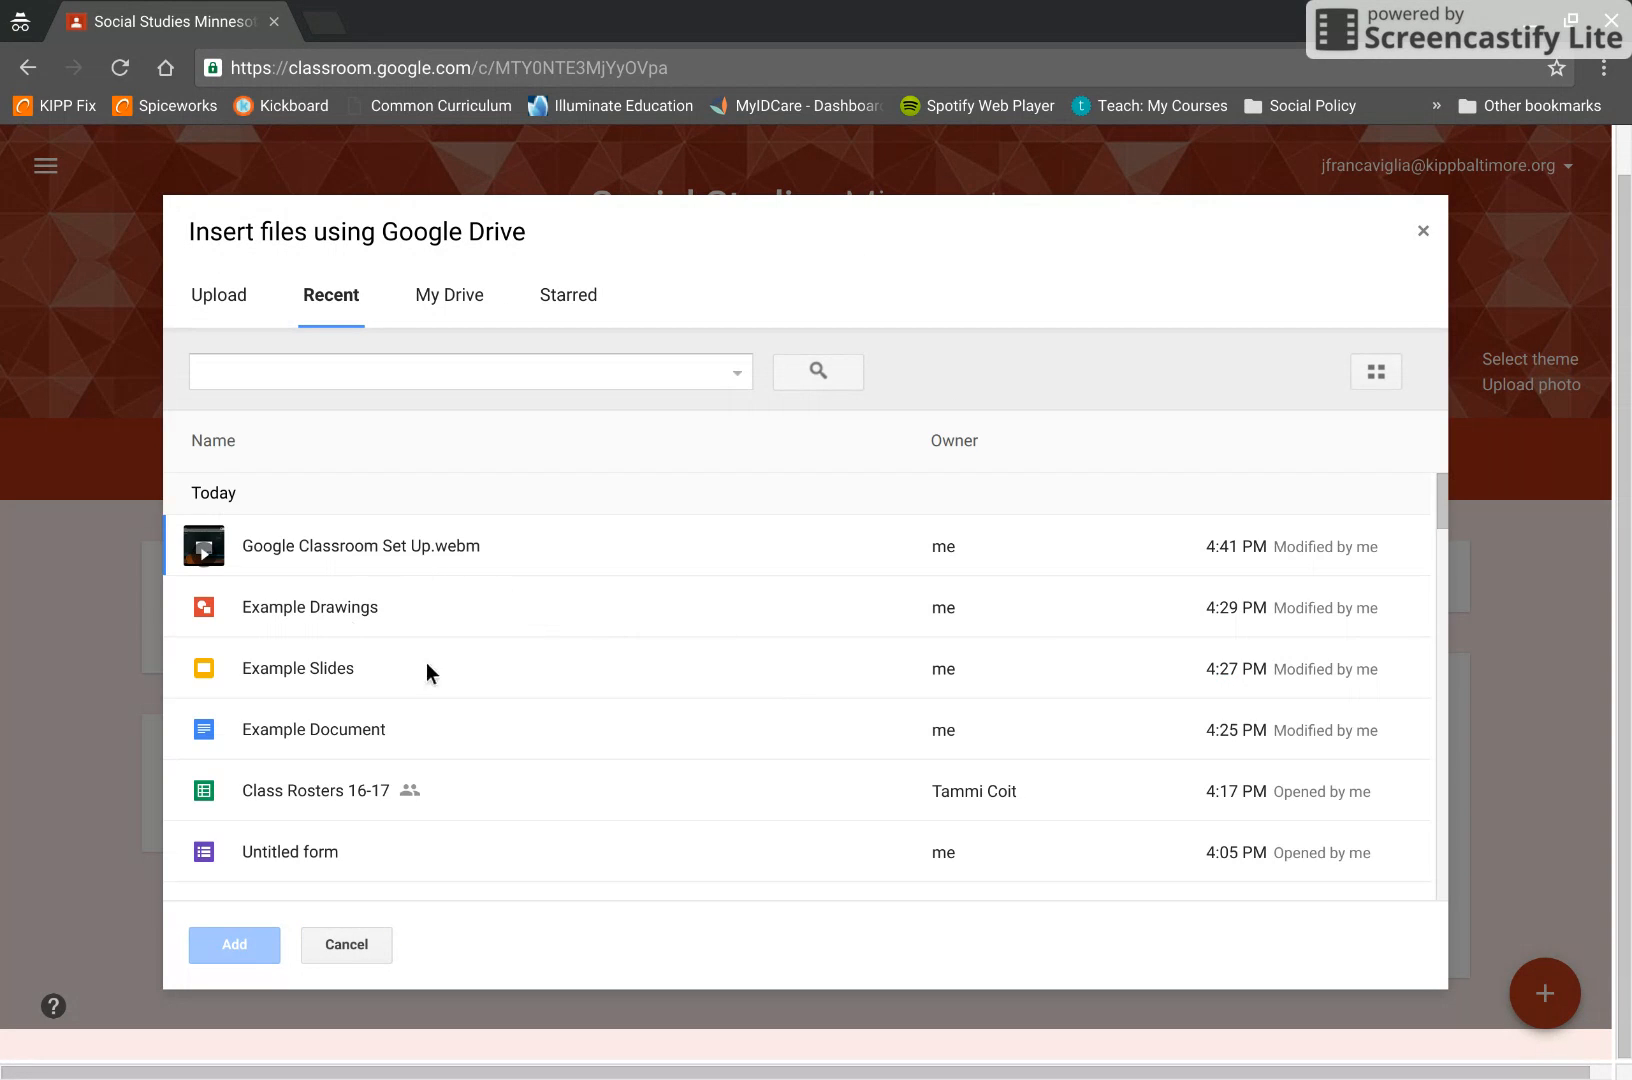
scroll(404, 636, "down", 3)
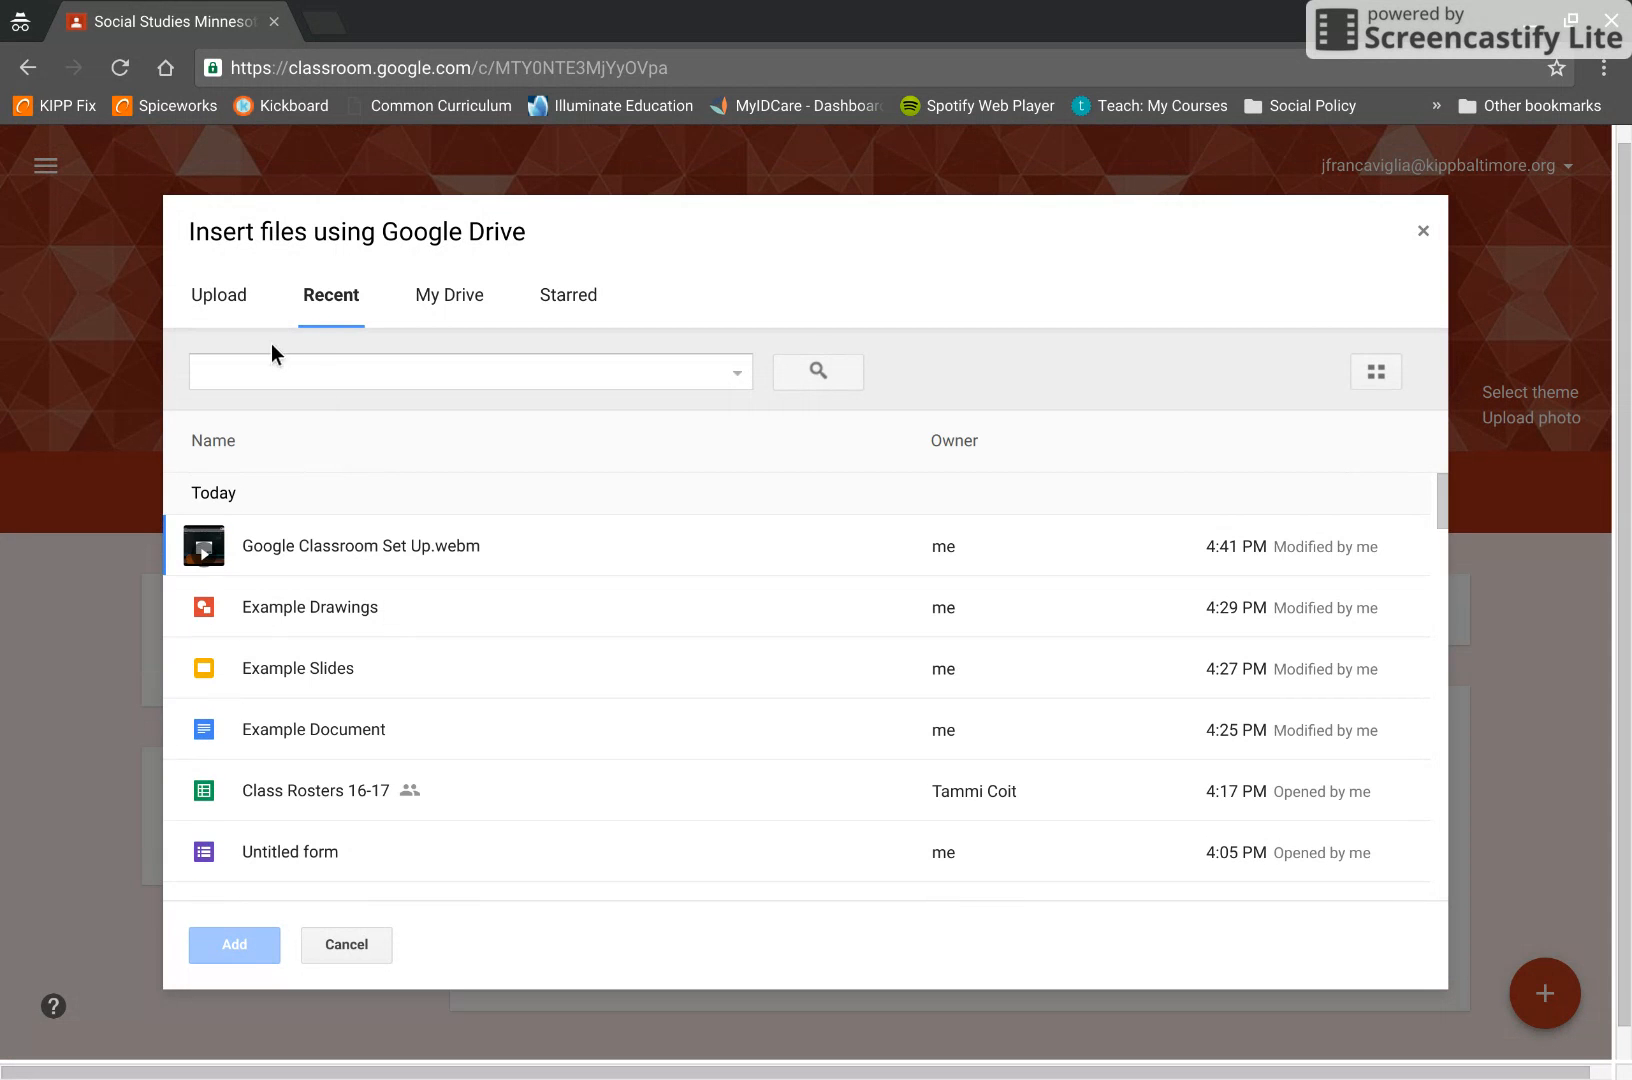
left_click(448, 300)
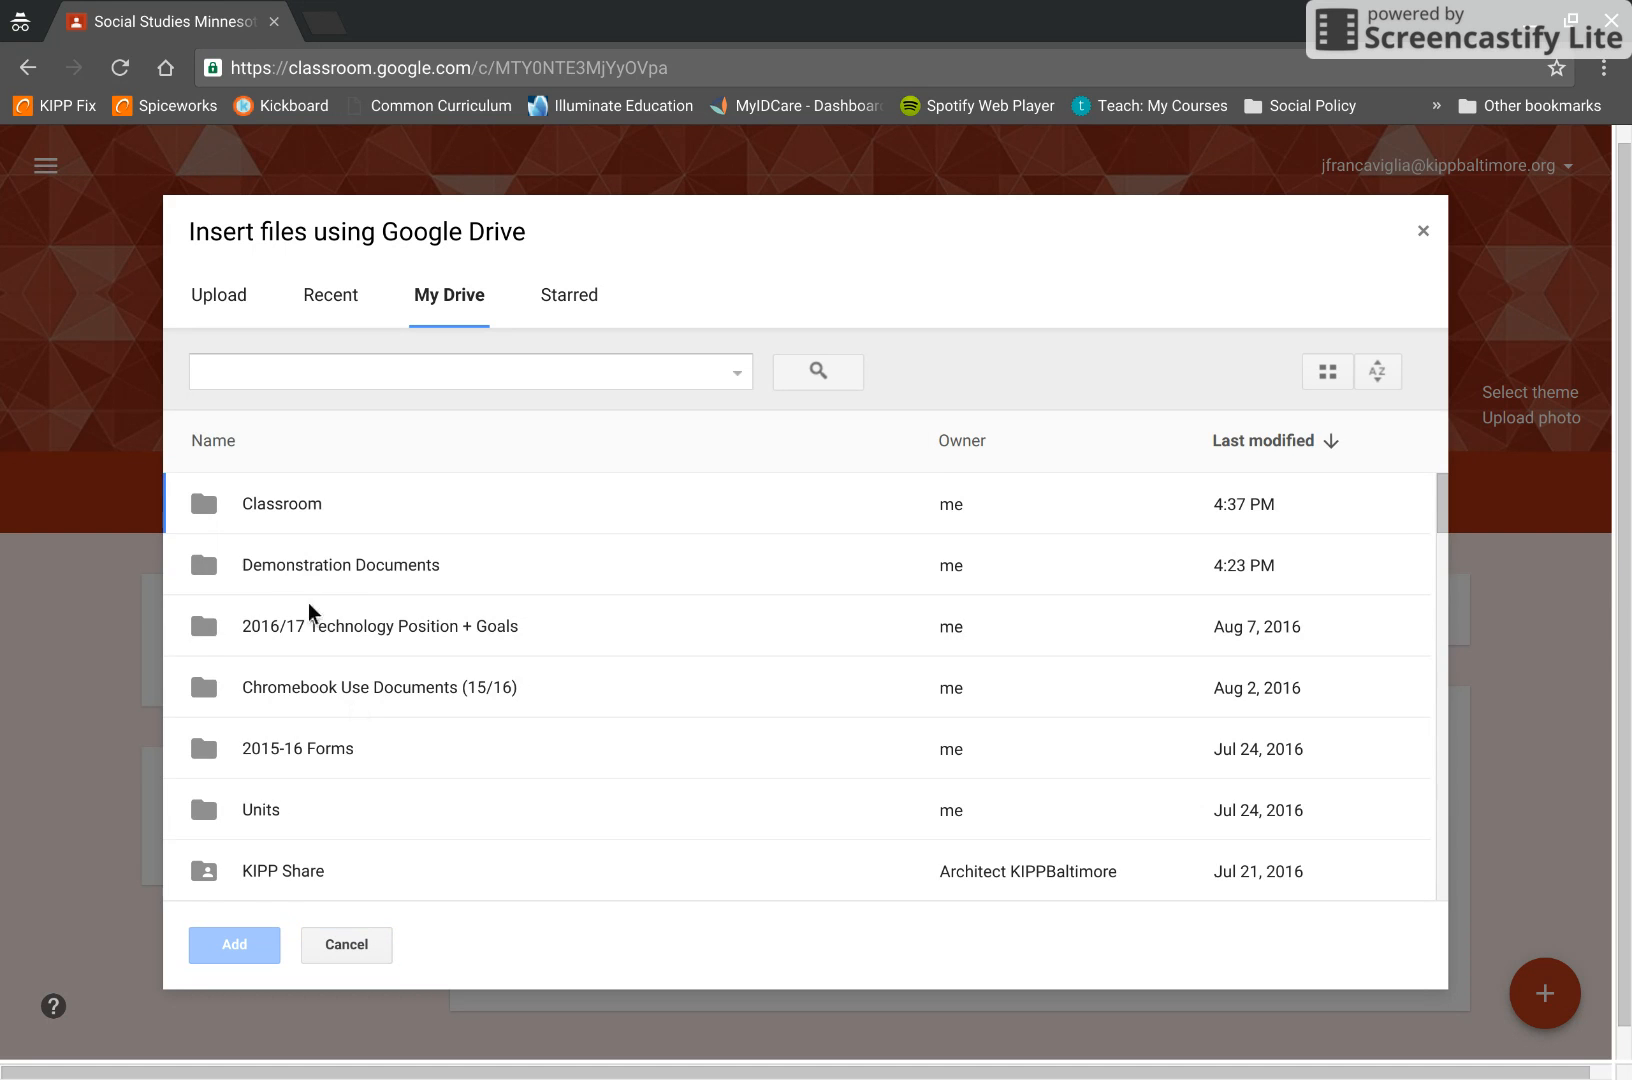
double_click(348, 572)
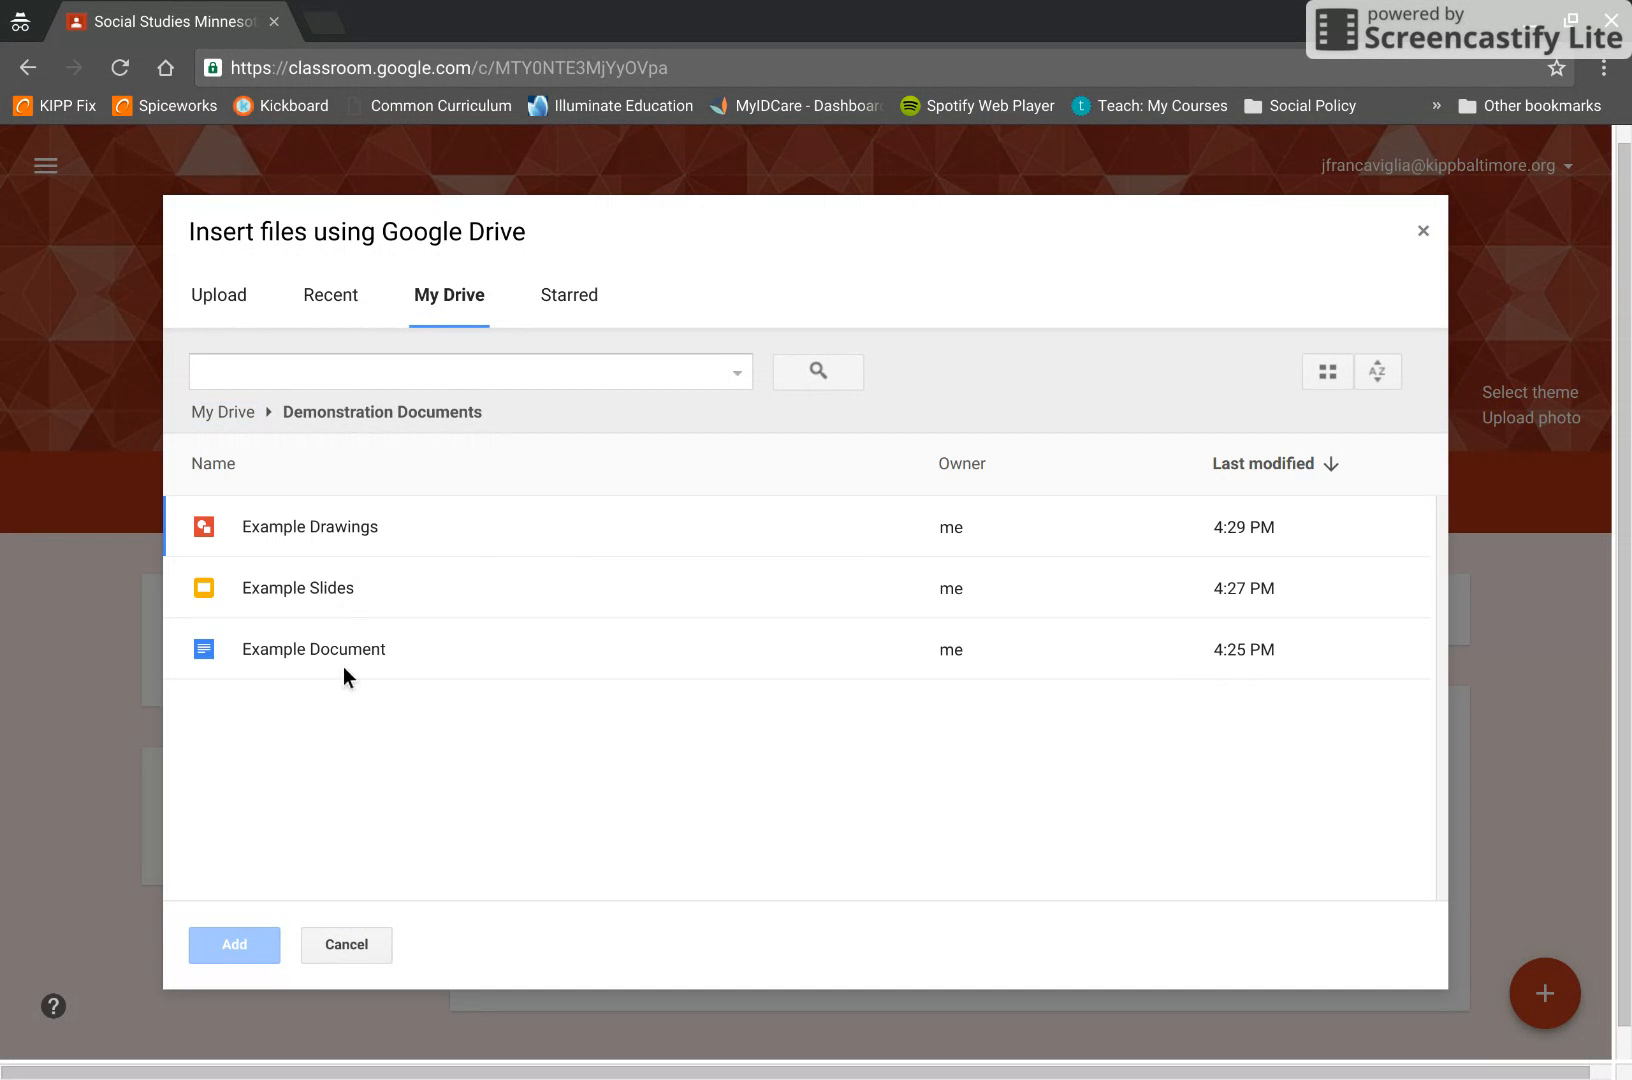
left_click(346, 654)
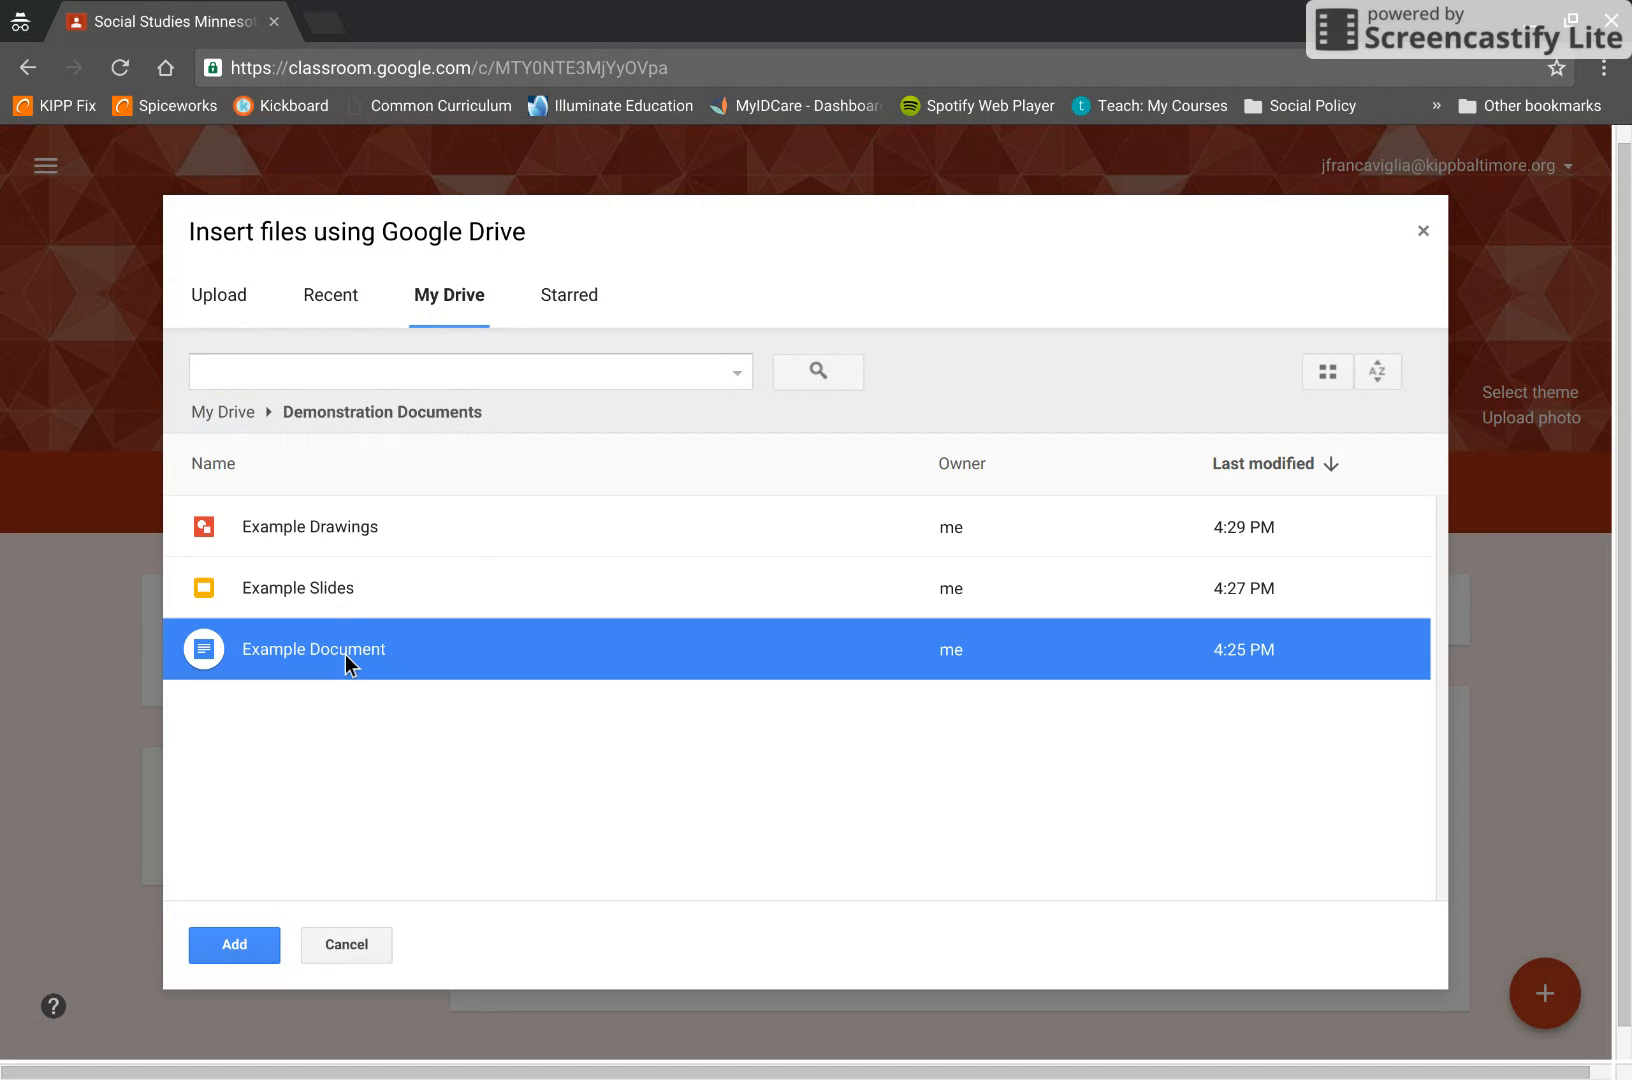
left_click(334, 530, "shift")
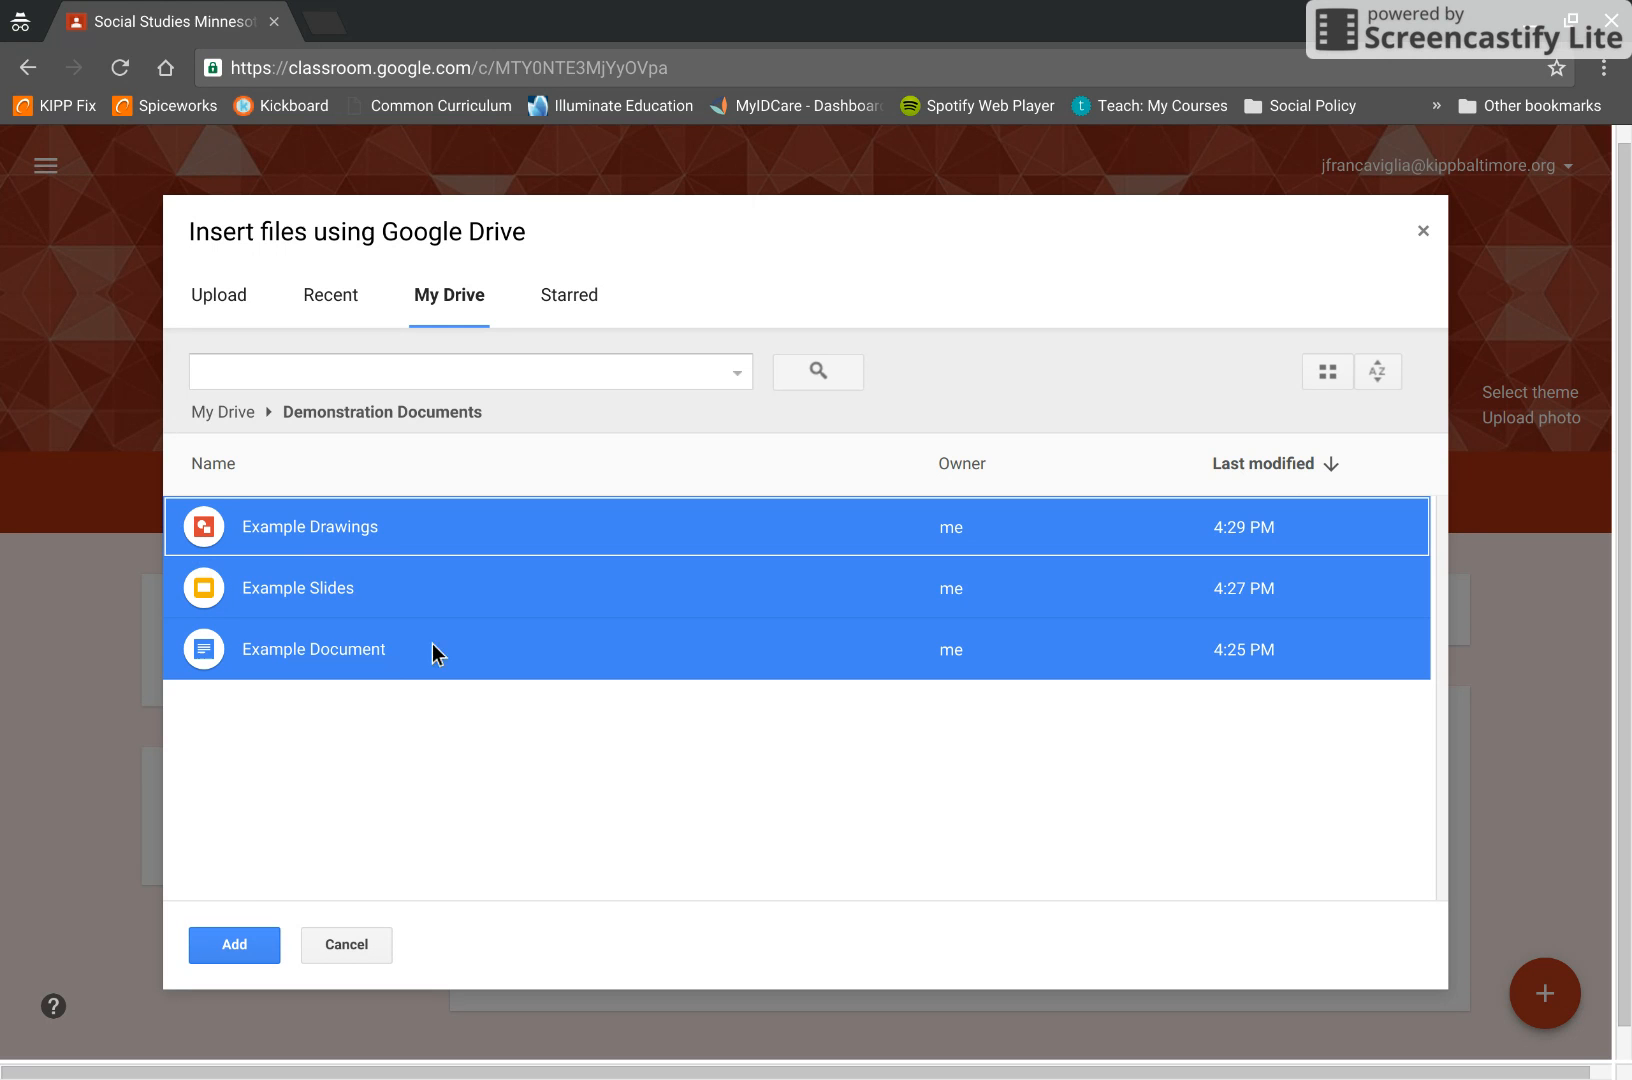
left_click(250, 950)
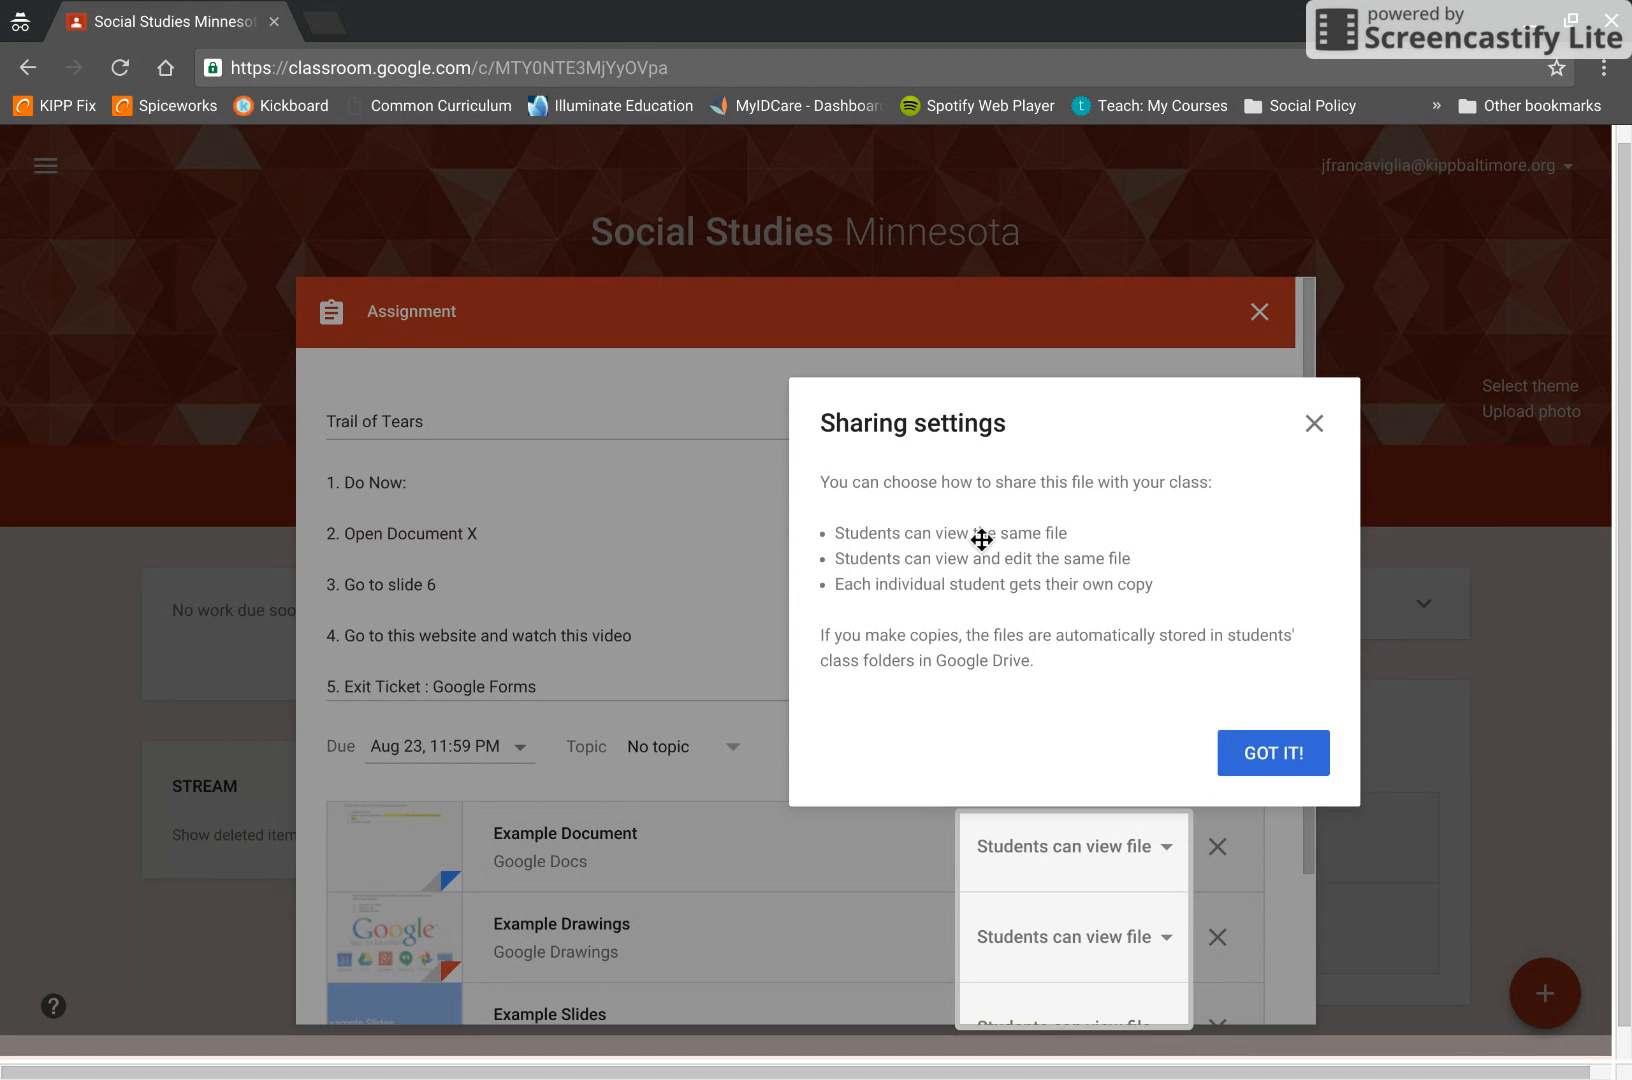
- Read and dismiss the sharing settings tip, and look over the sharing permissions of the three attached files
scroll(976, 539, "down", 1)
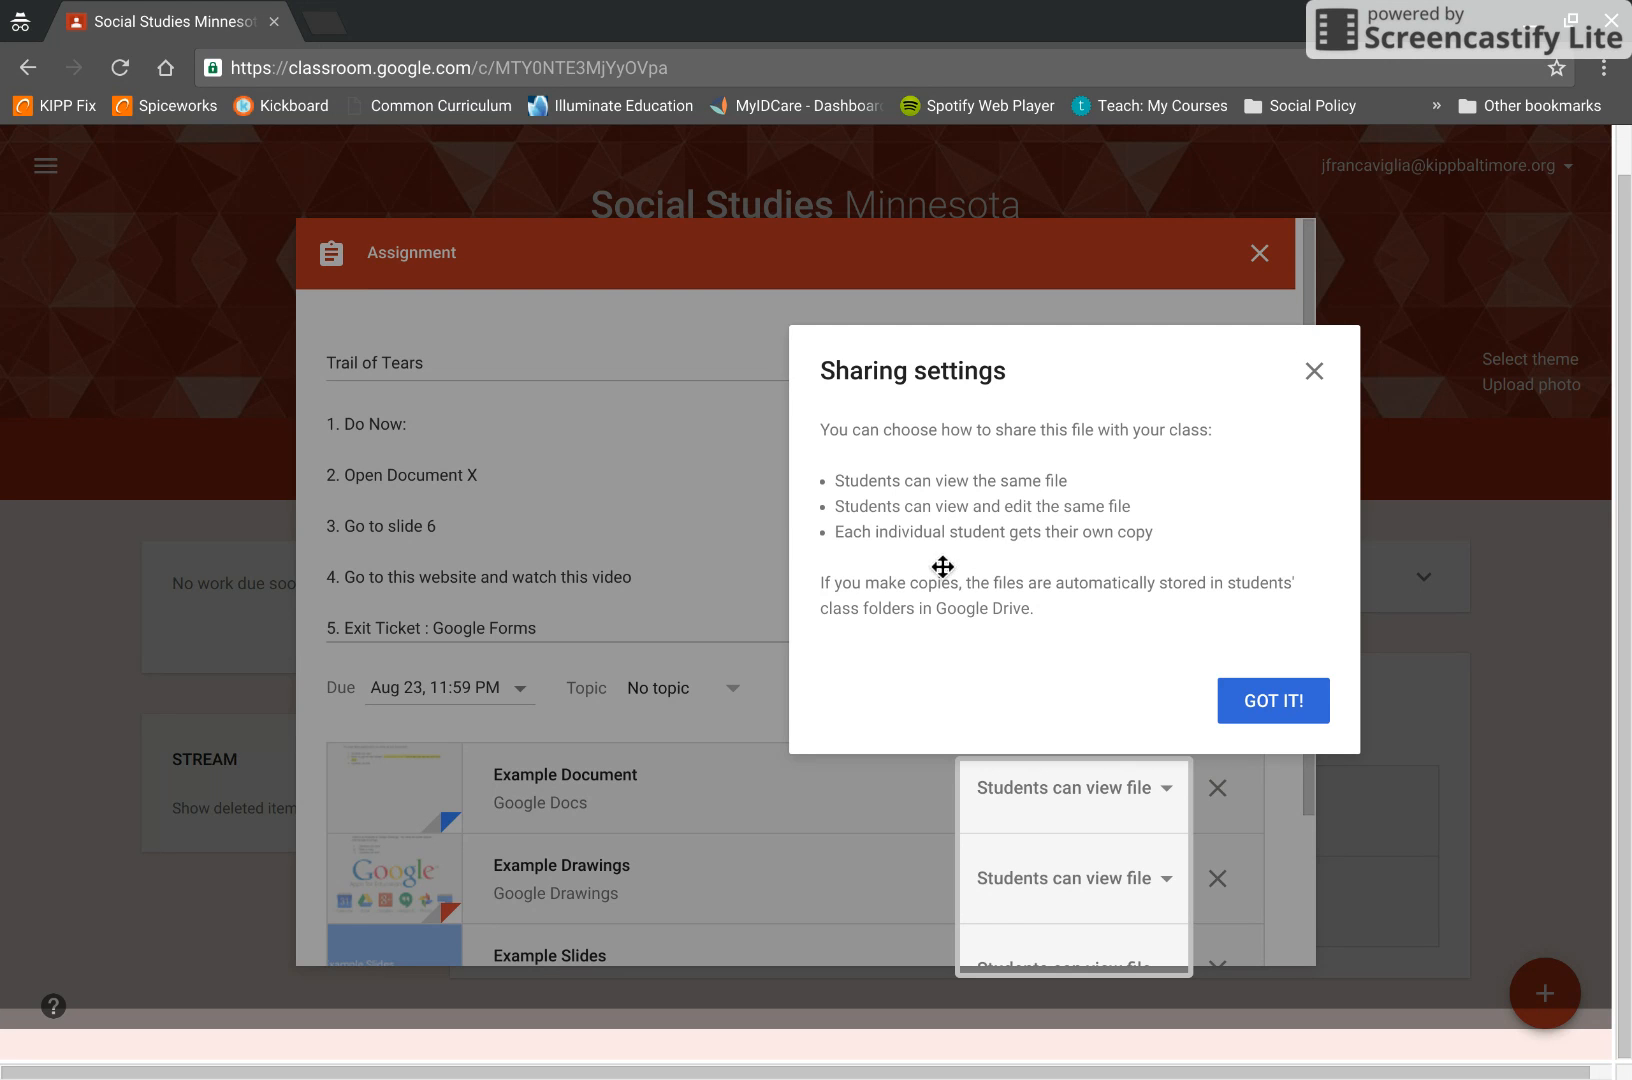
left_click(1283, 700)
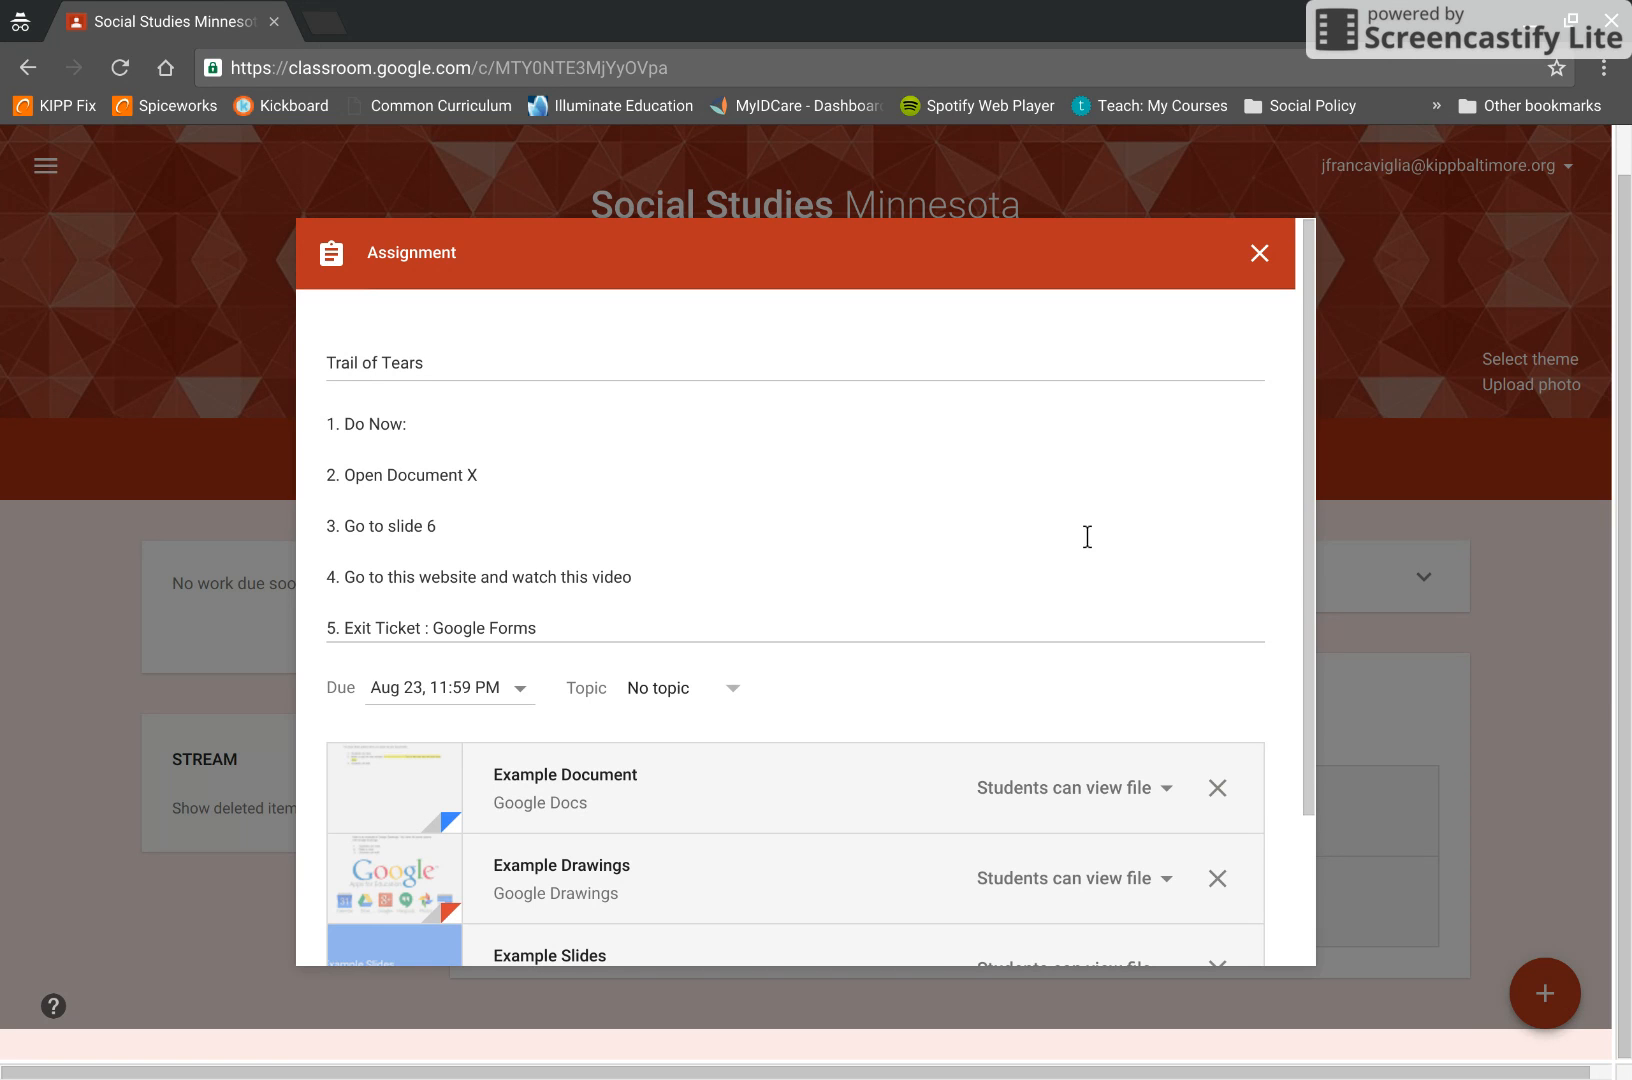
scroll(745, 435, "down", 1)
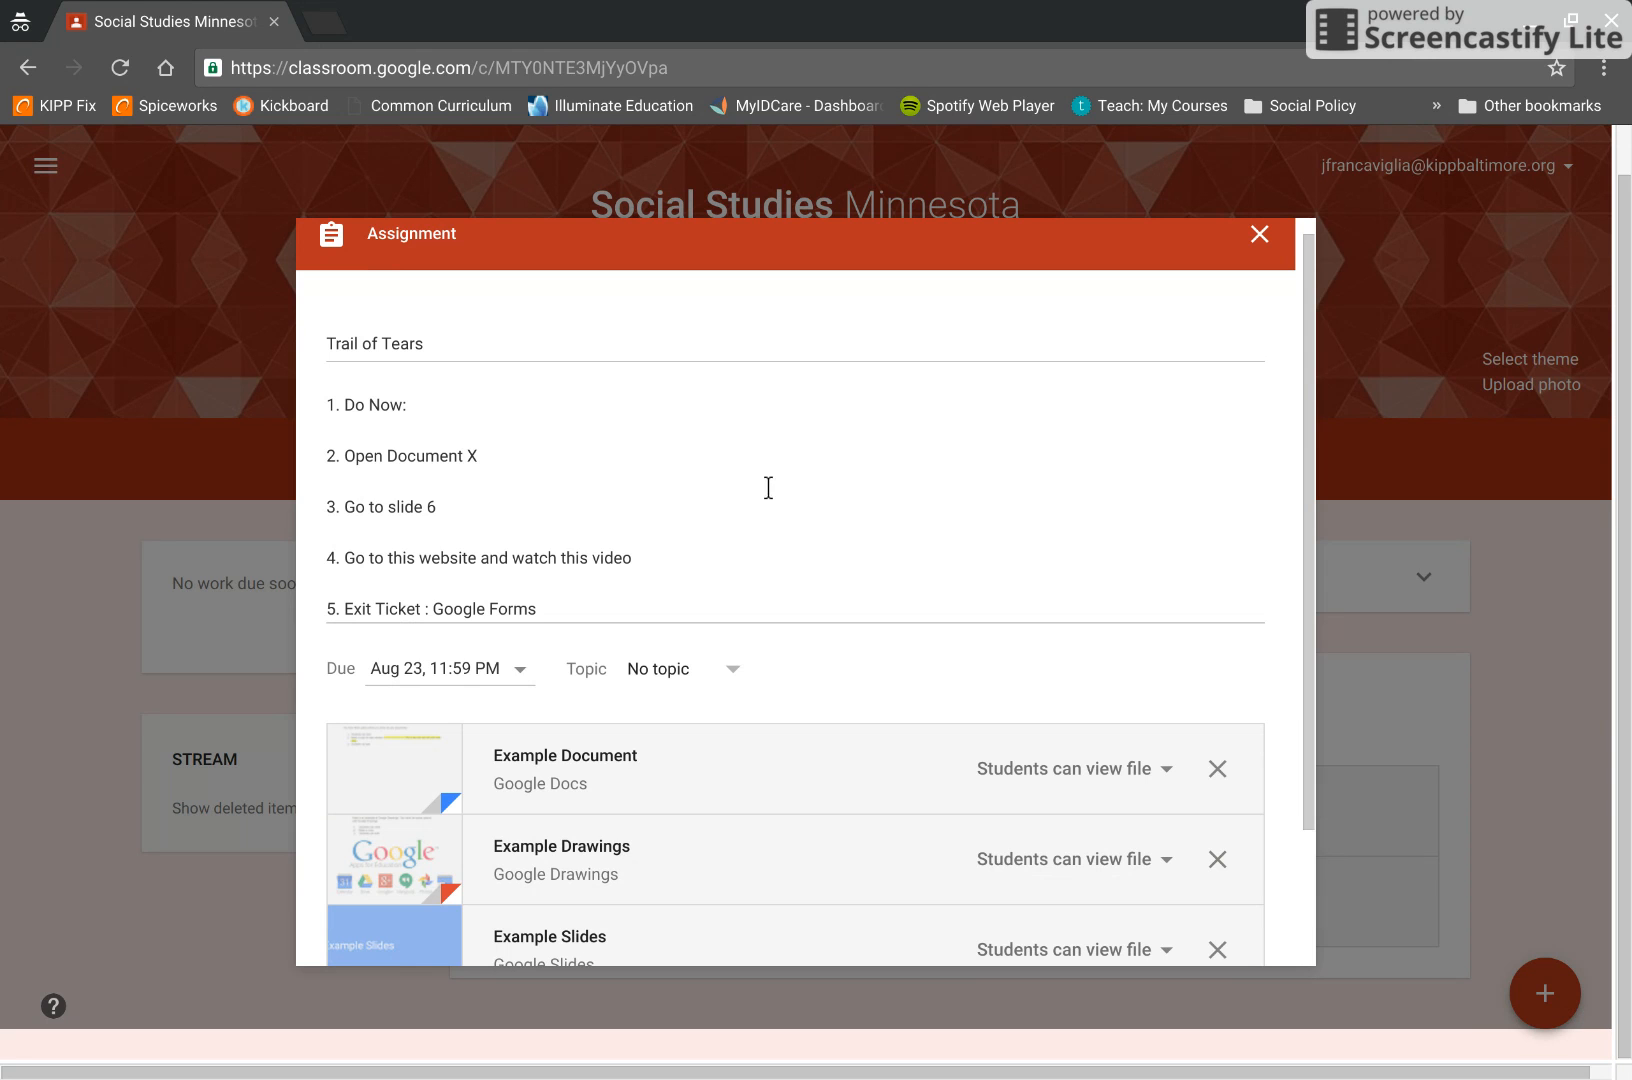
scroll(828, 480, "down", 1)
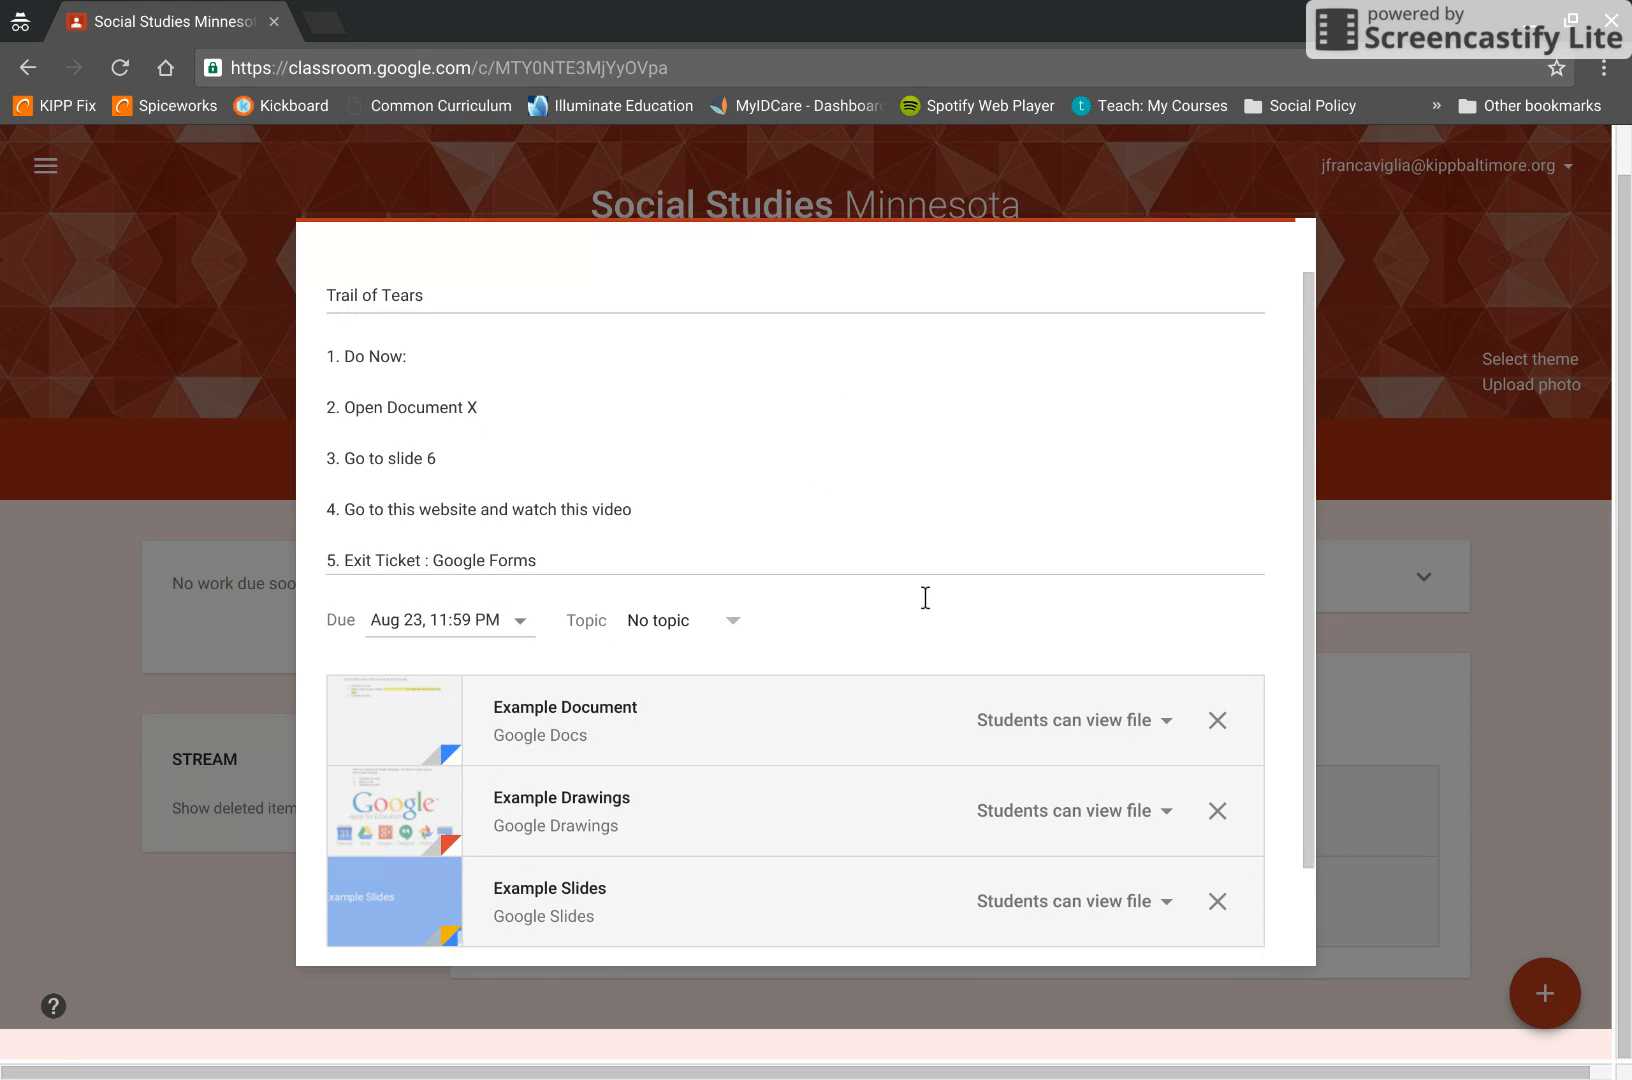
- Set Example Document to "Make a copy for each student" and Example Drawings to "Students can edit file"
left_click(1090, 733)
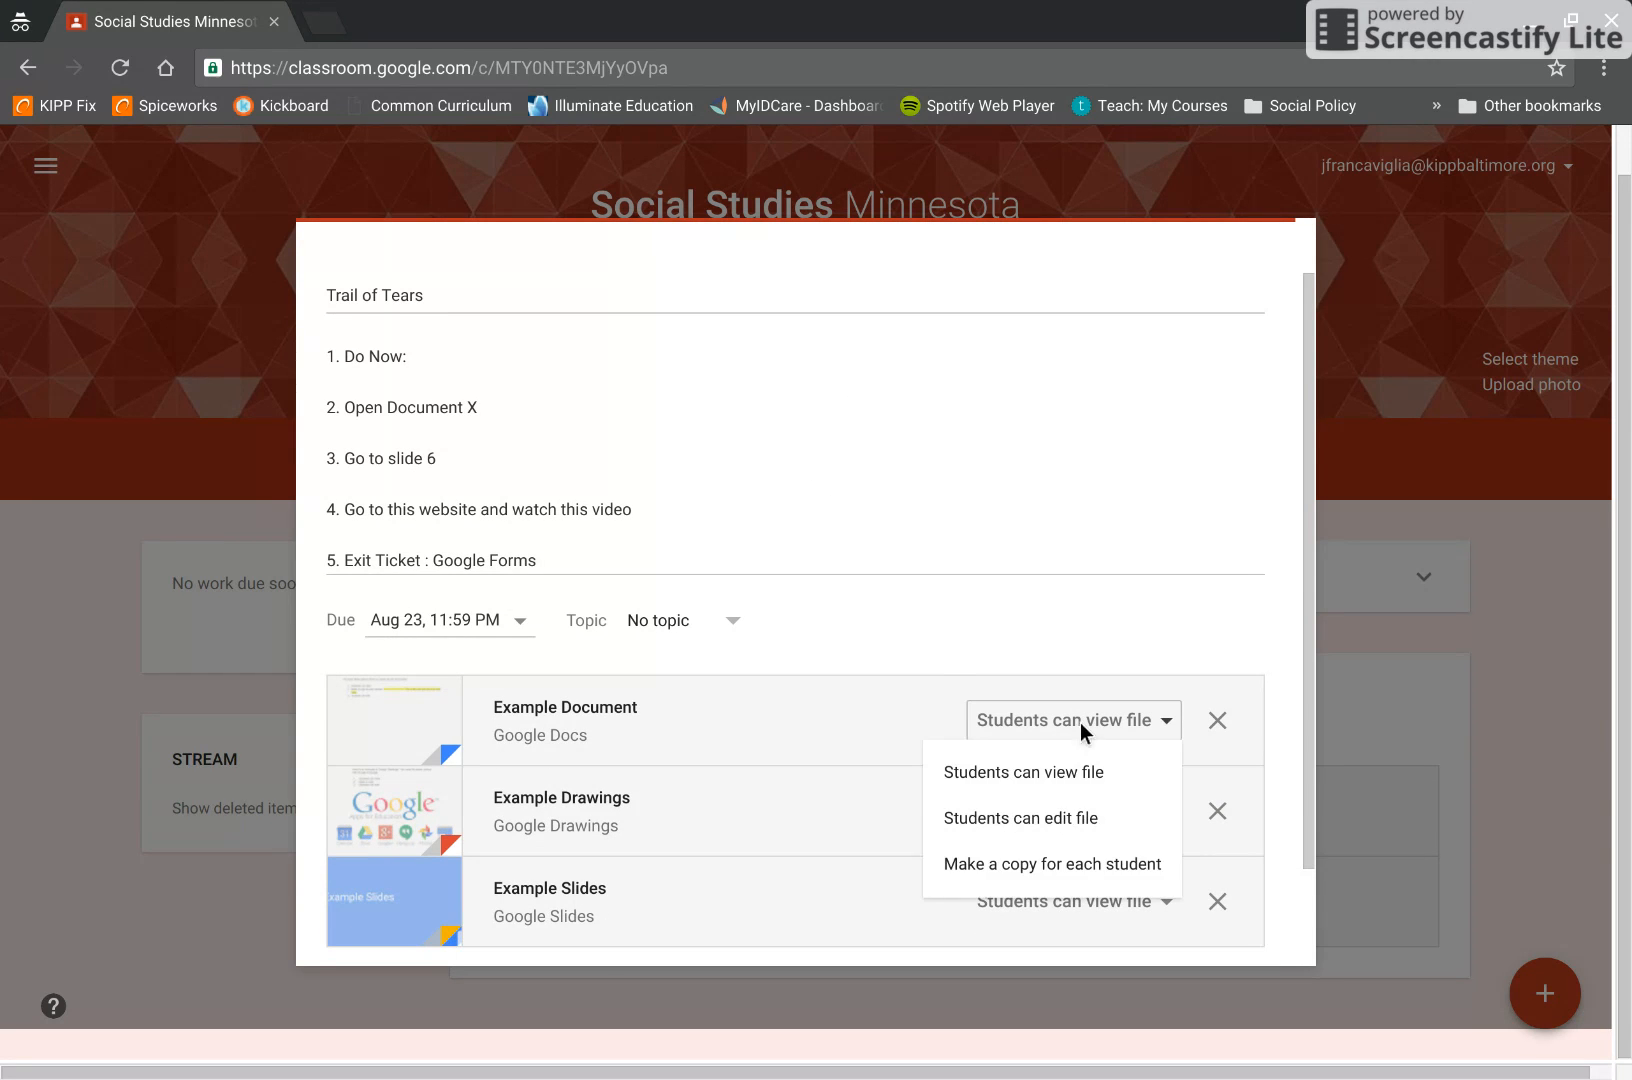
left_click(1075, 868)
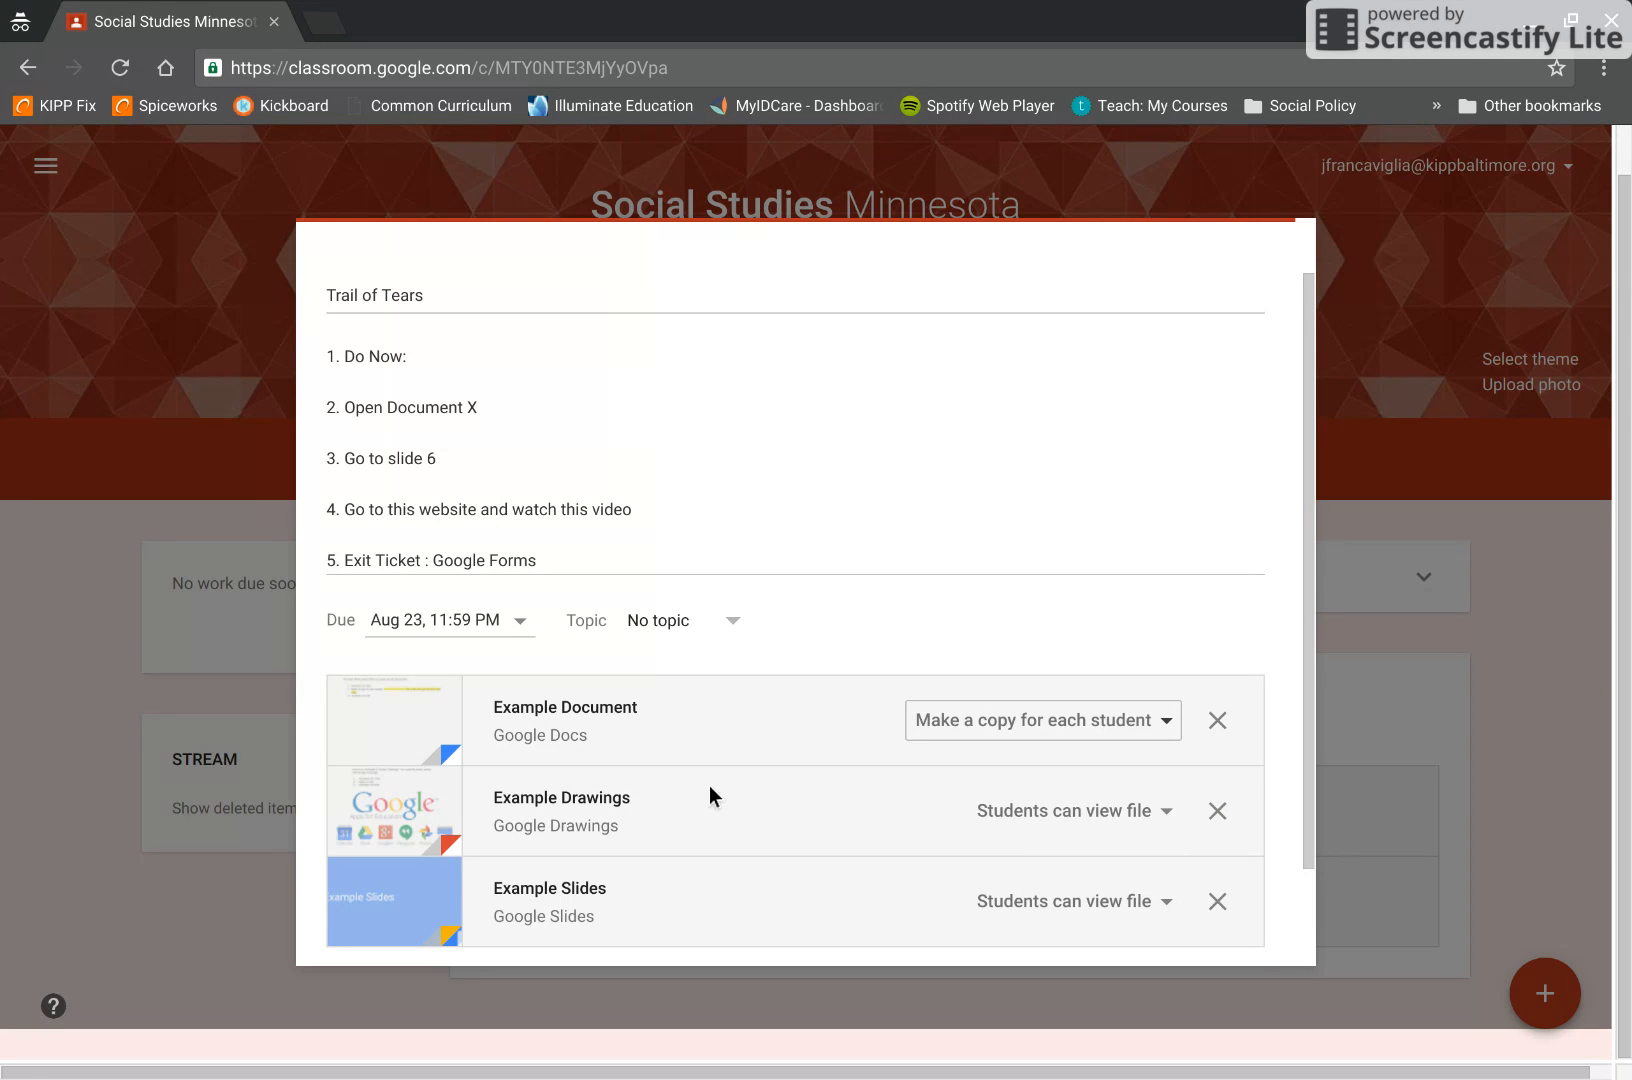
scroll(720, 801, "down", 1)
left_click(1020, 766)
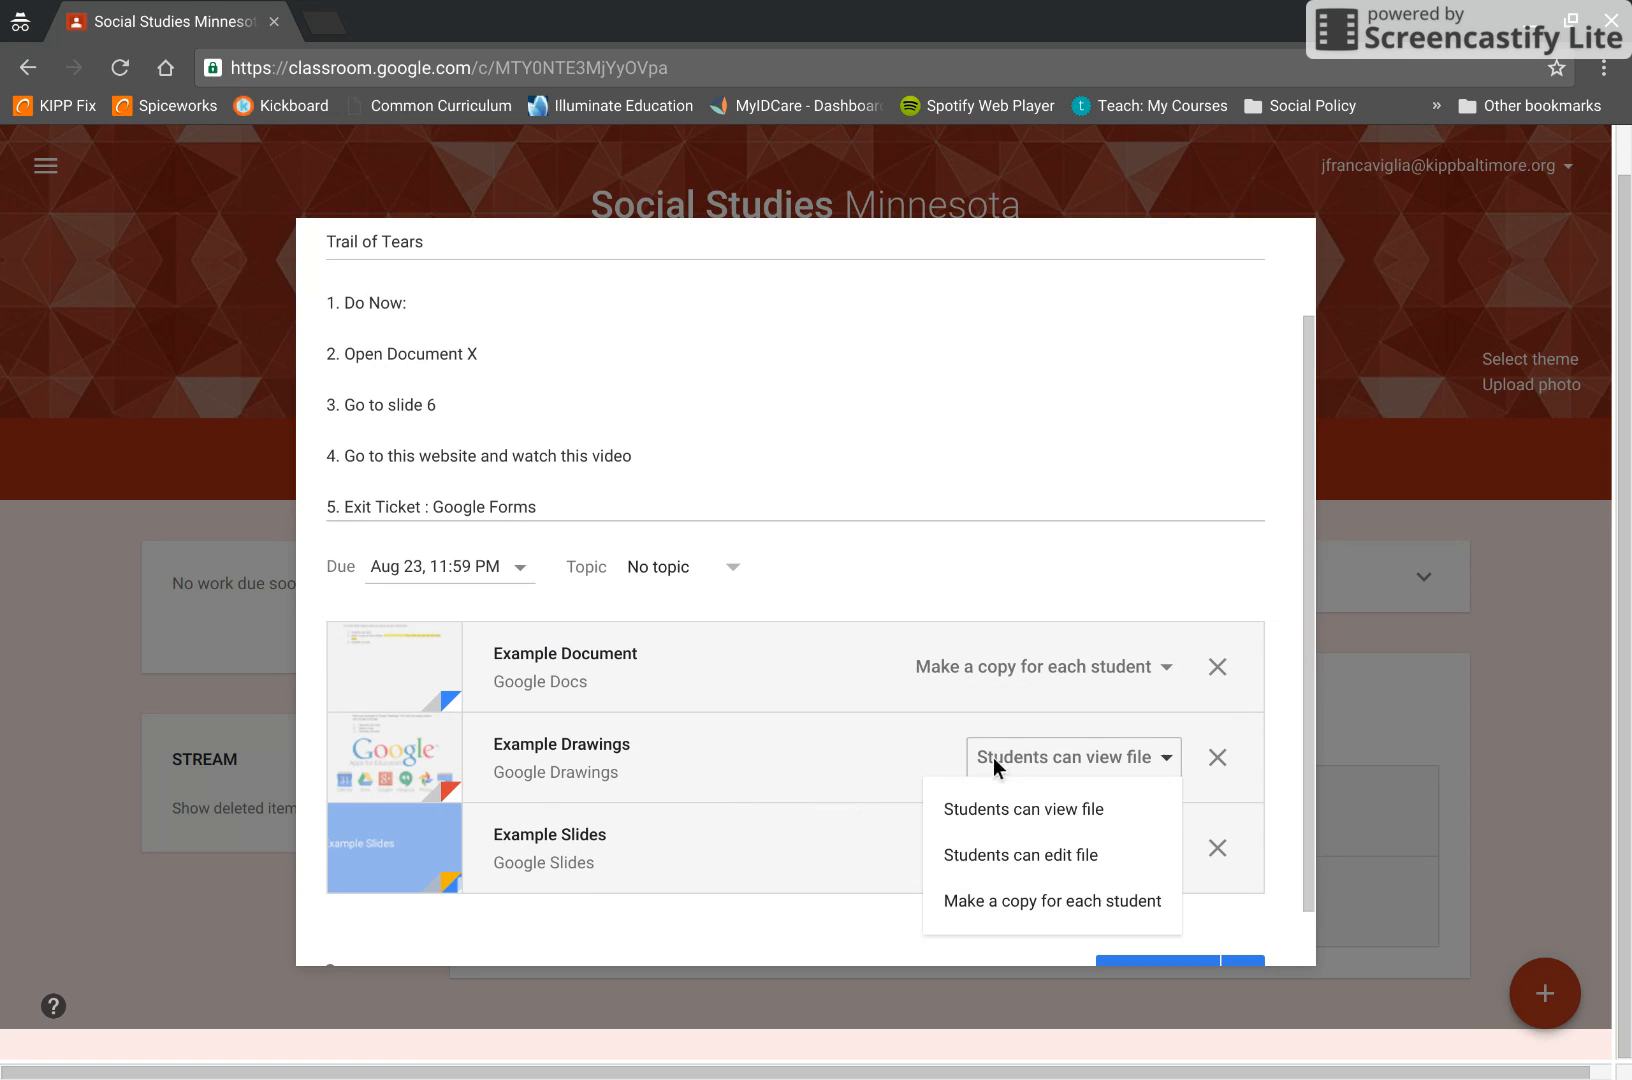
left_click(1068, 860)
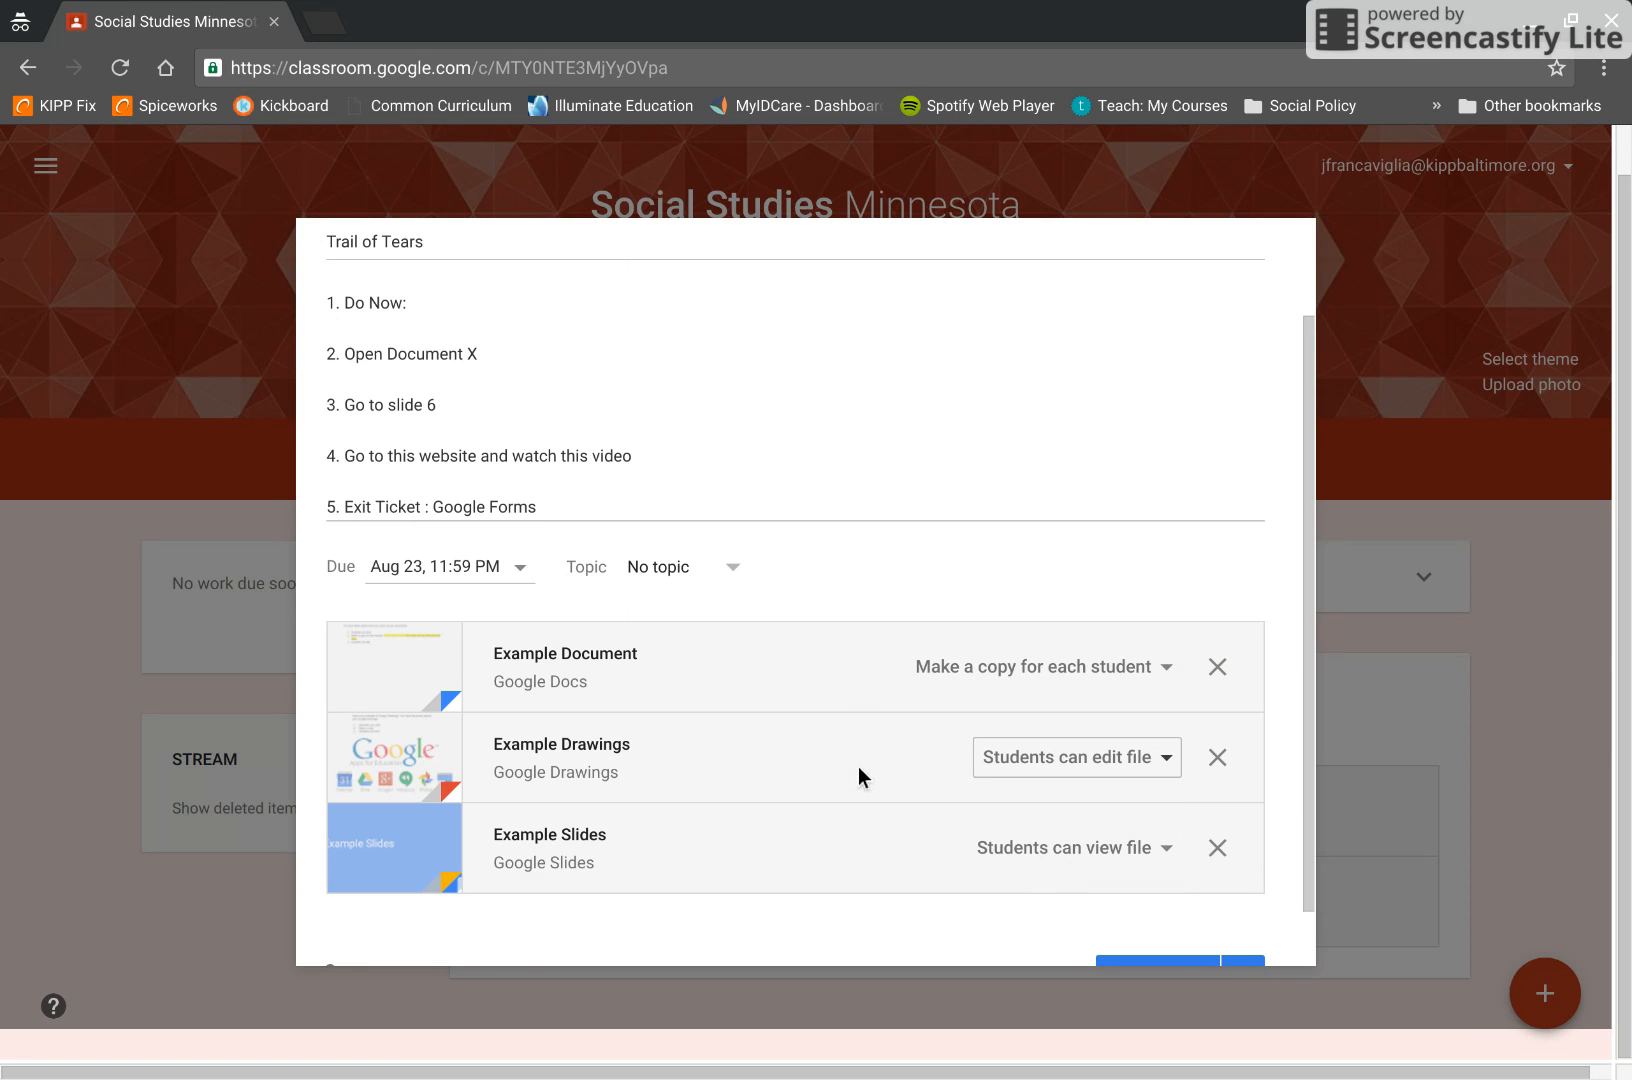
- Choose "Students can view file" as the sharing permission for the attached Example Slides
scroll(816, 753, "down", 1)
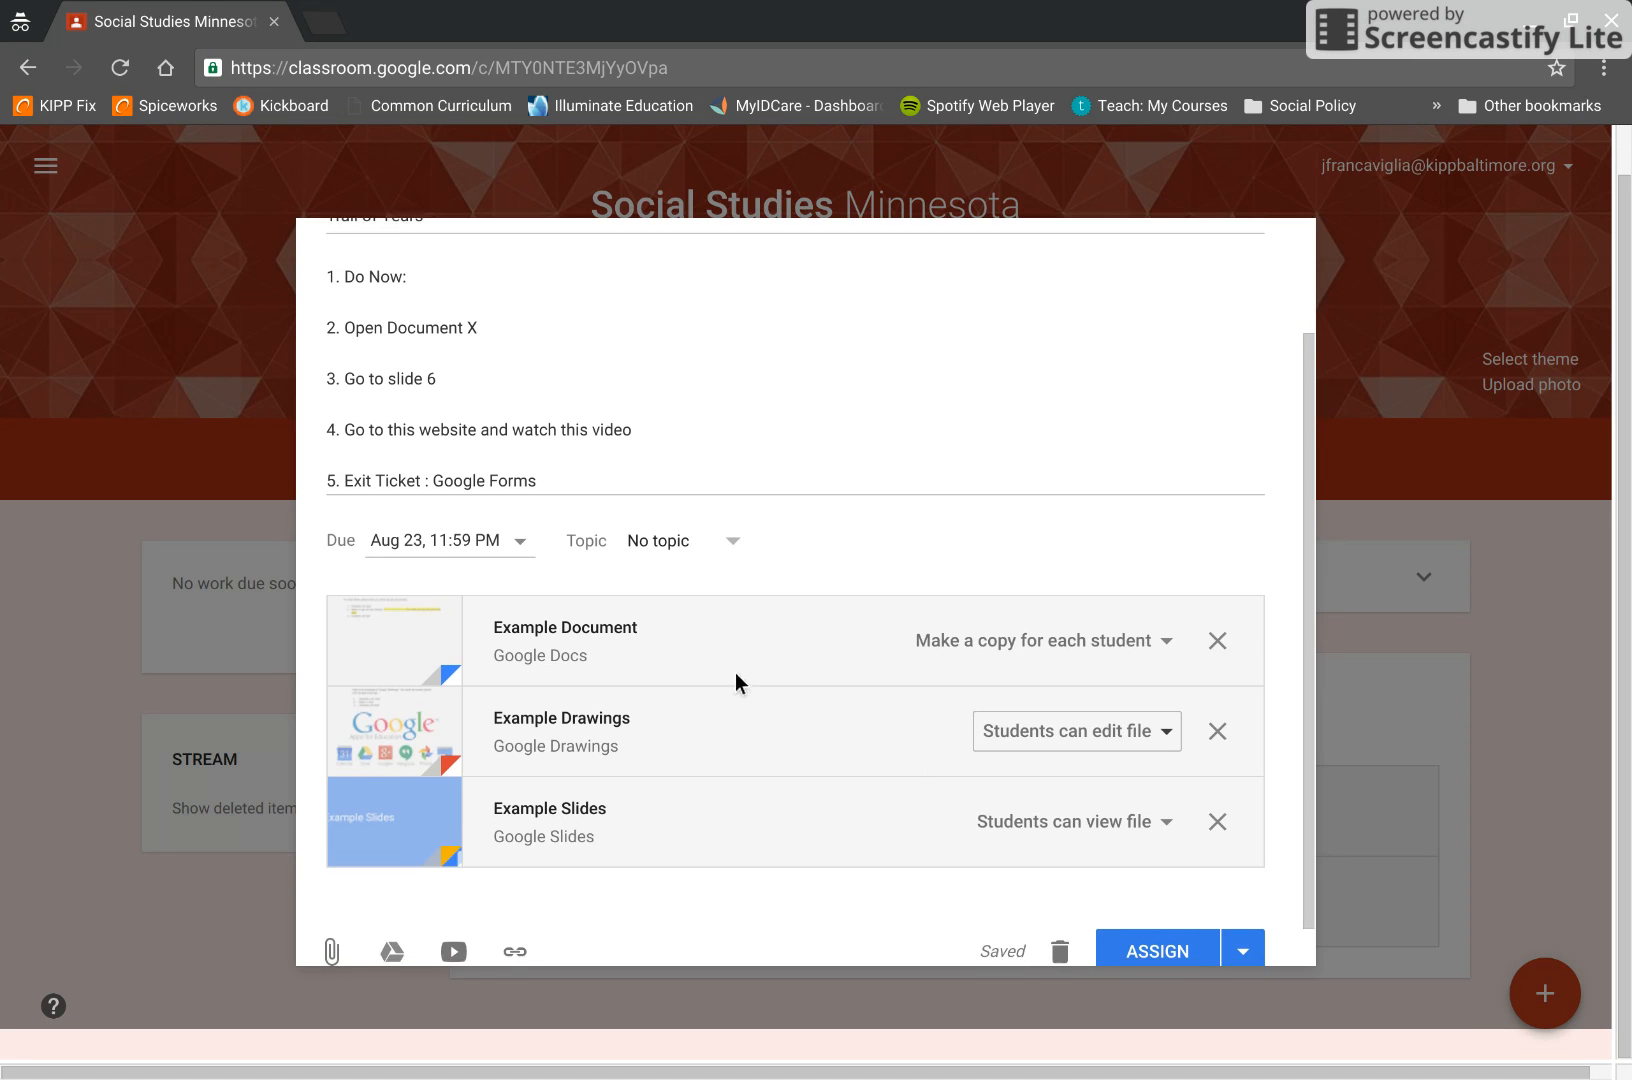
scroll(760, 690, "down", 1)
left_click(1035, 809)
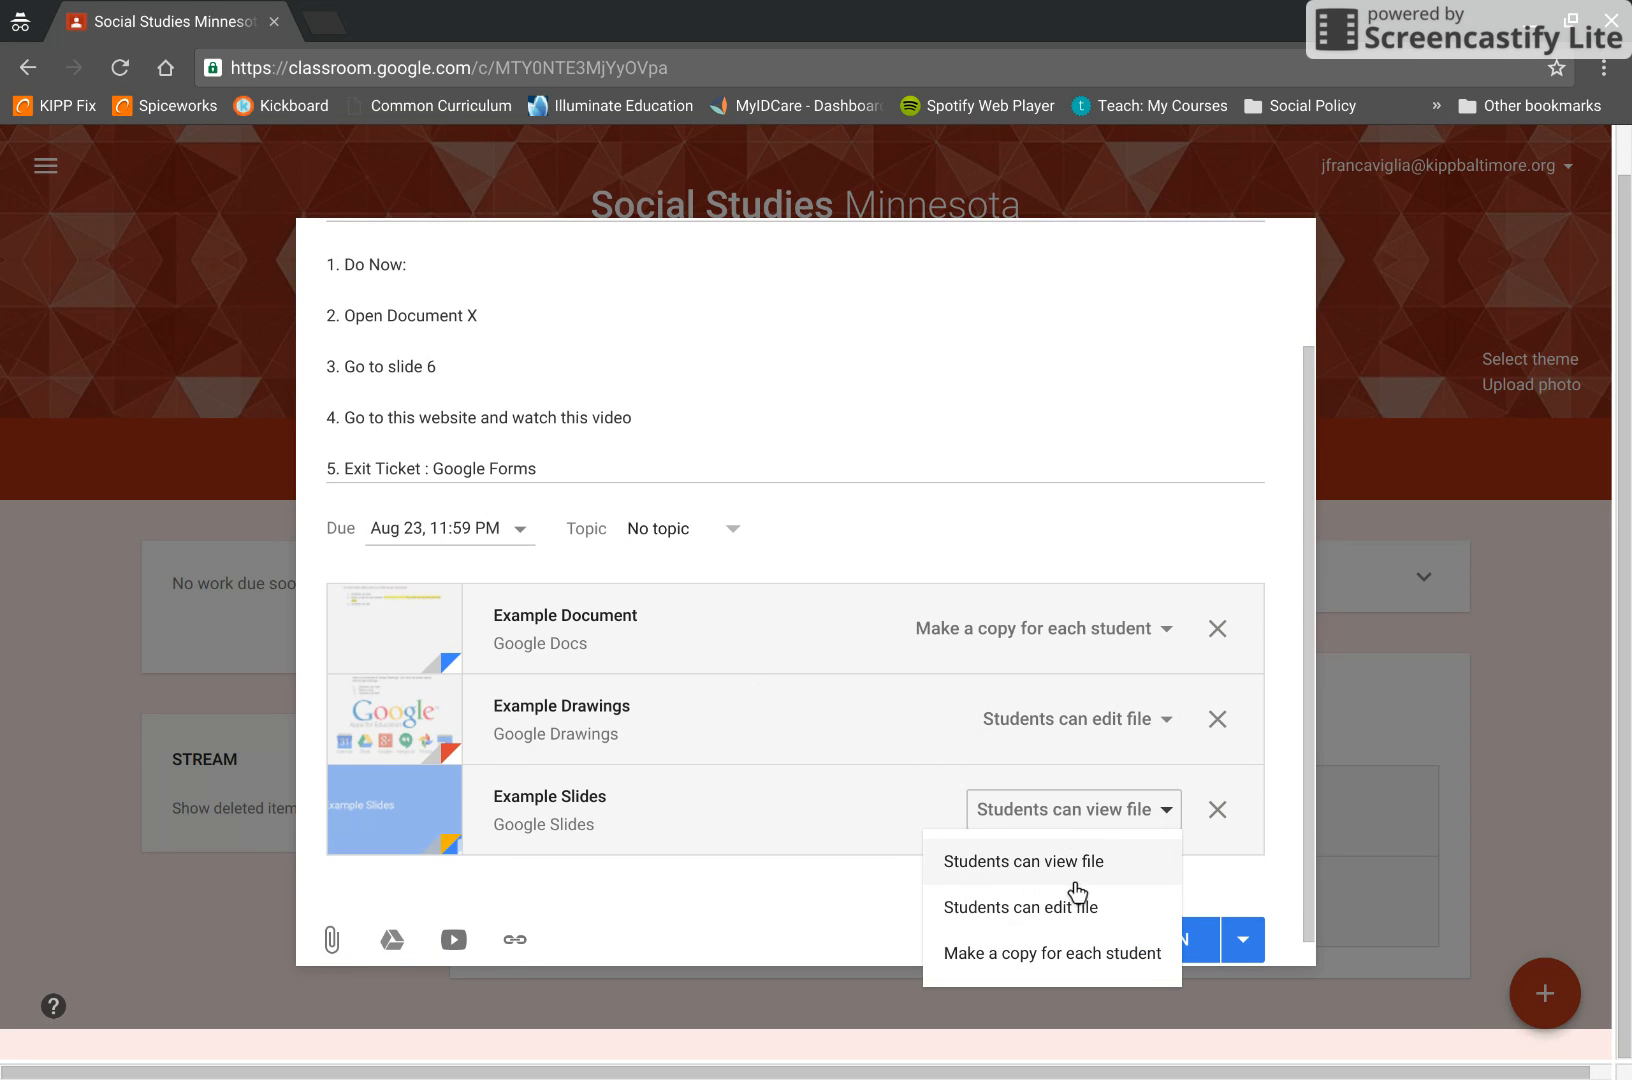
left_click(1038, 864)
- Assign the Trail of Tears assignment to the class and review its instructions and attachments in the stream
scroll(790, 778, "down", 1)
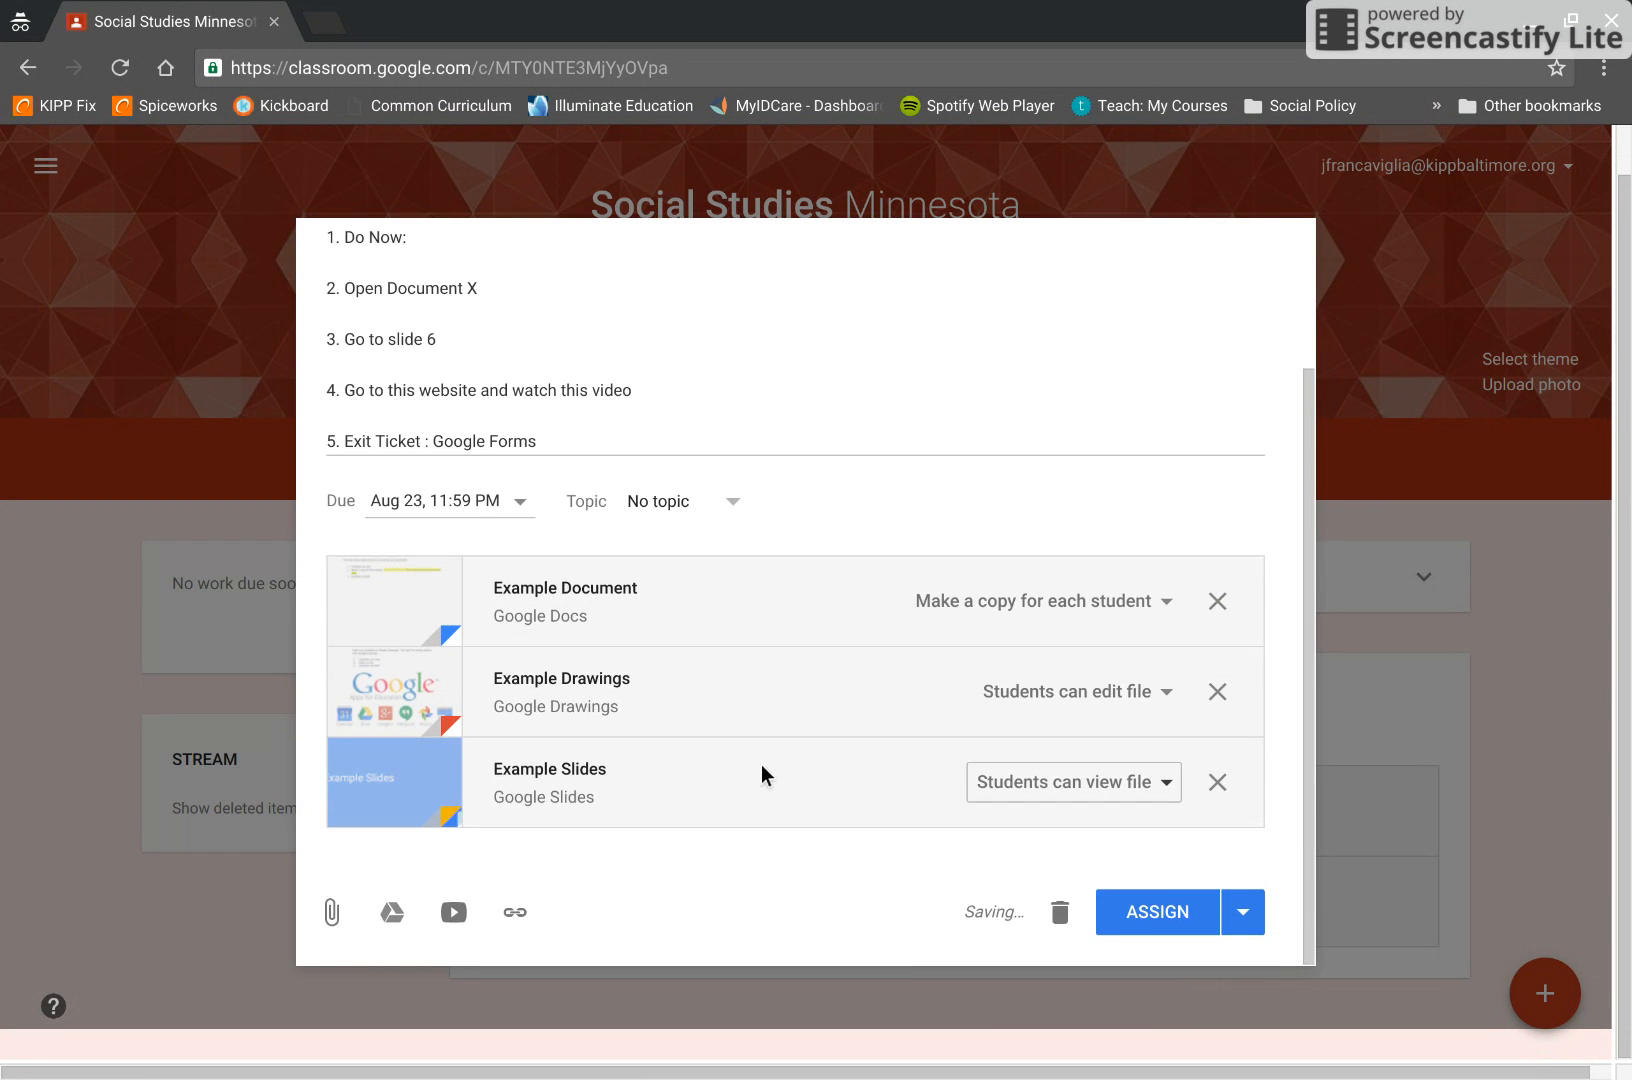
left_click(1122, 915)
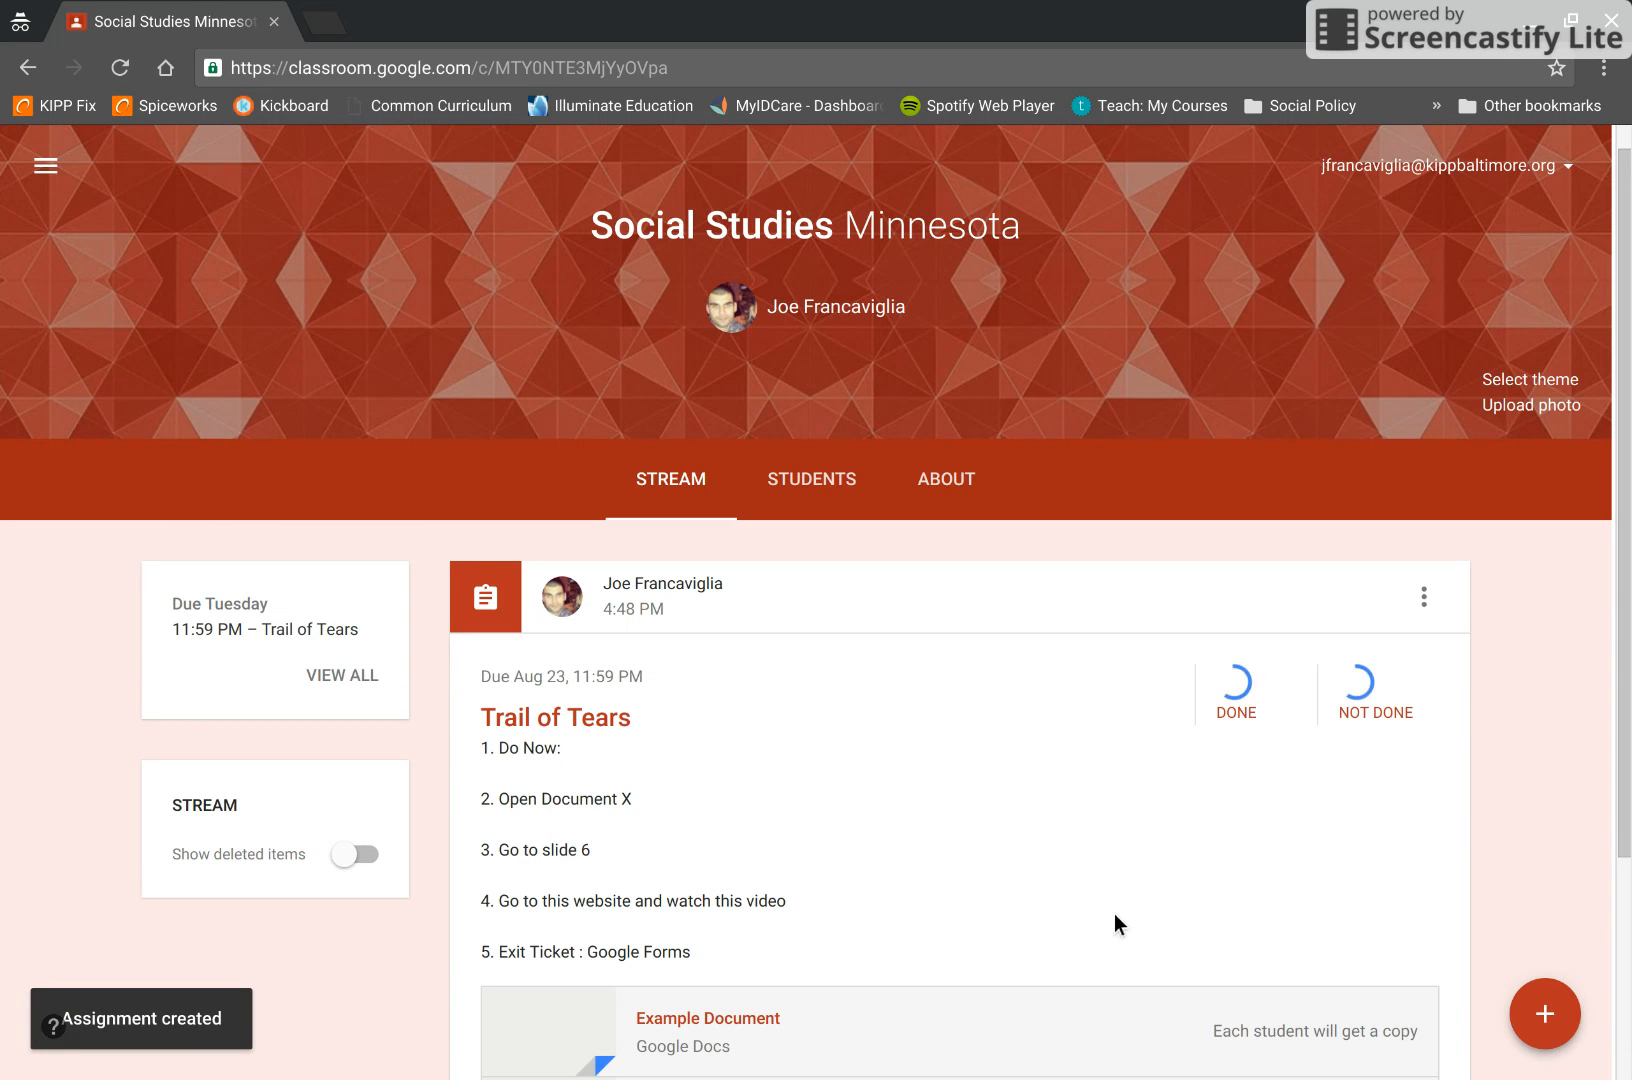
scroll(1068, 778, "down", 3)
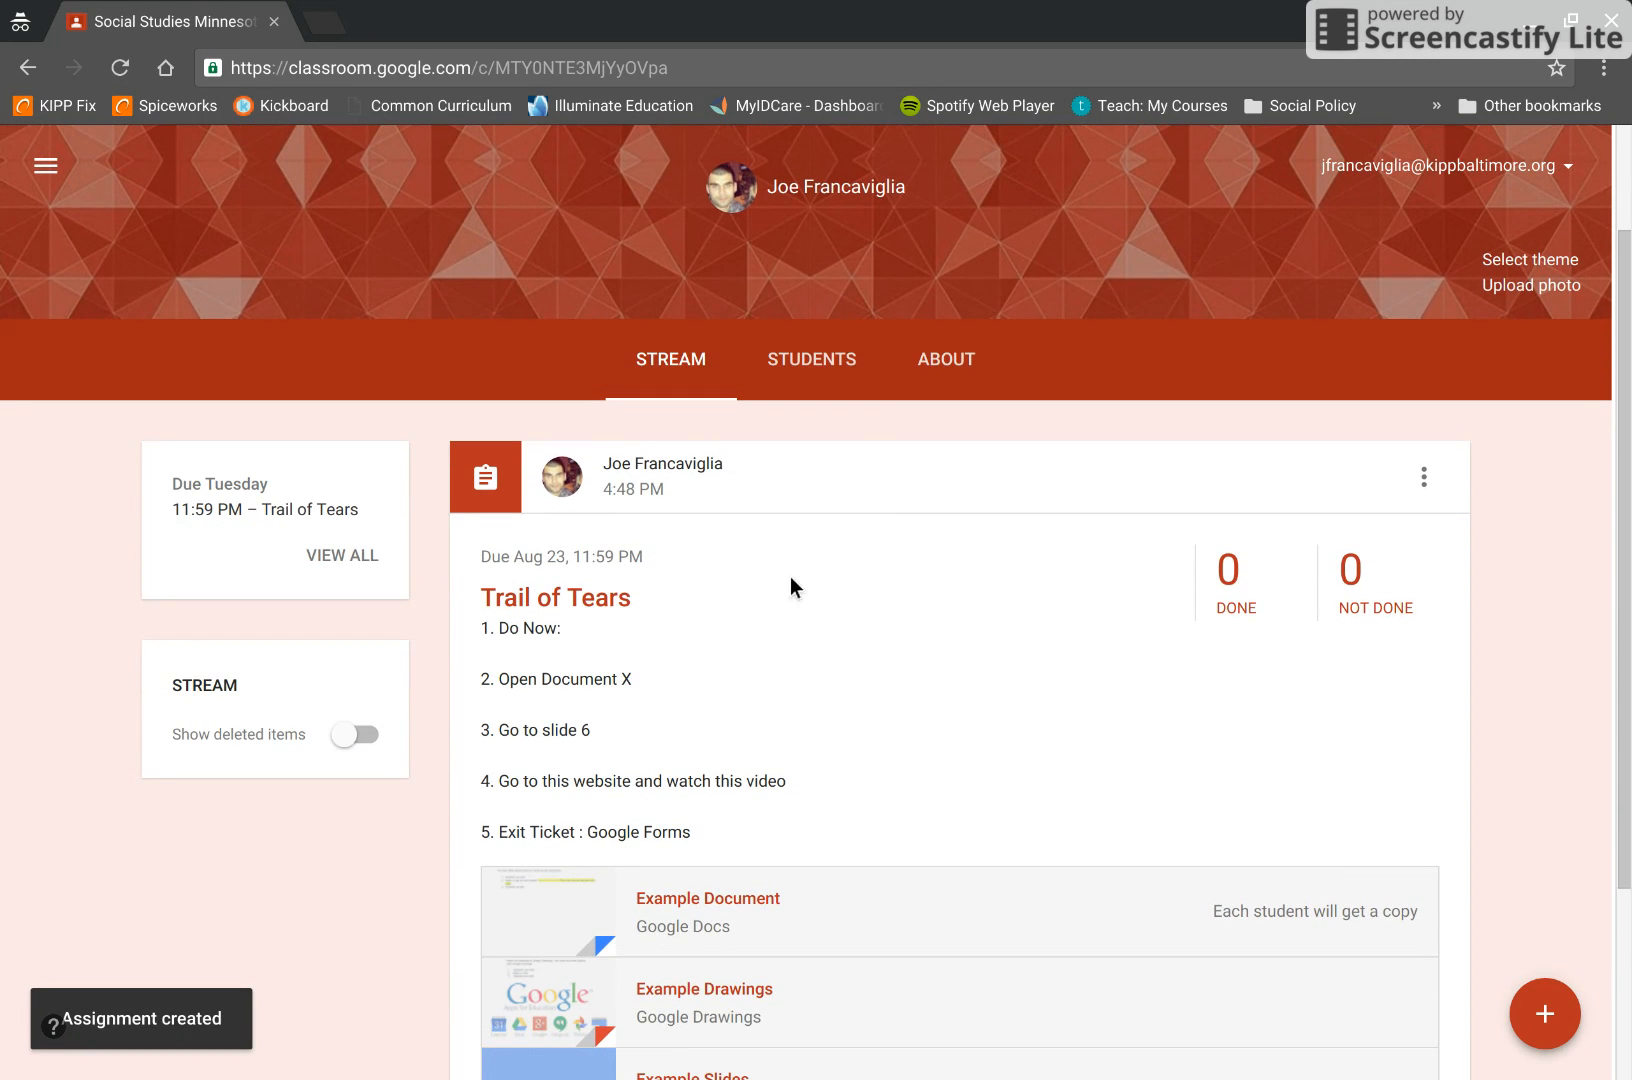
scroll(795, 580, "down", 1)
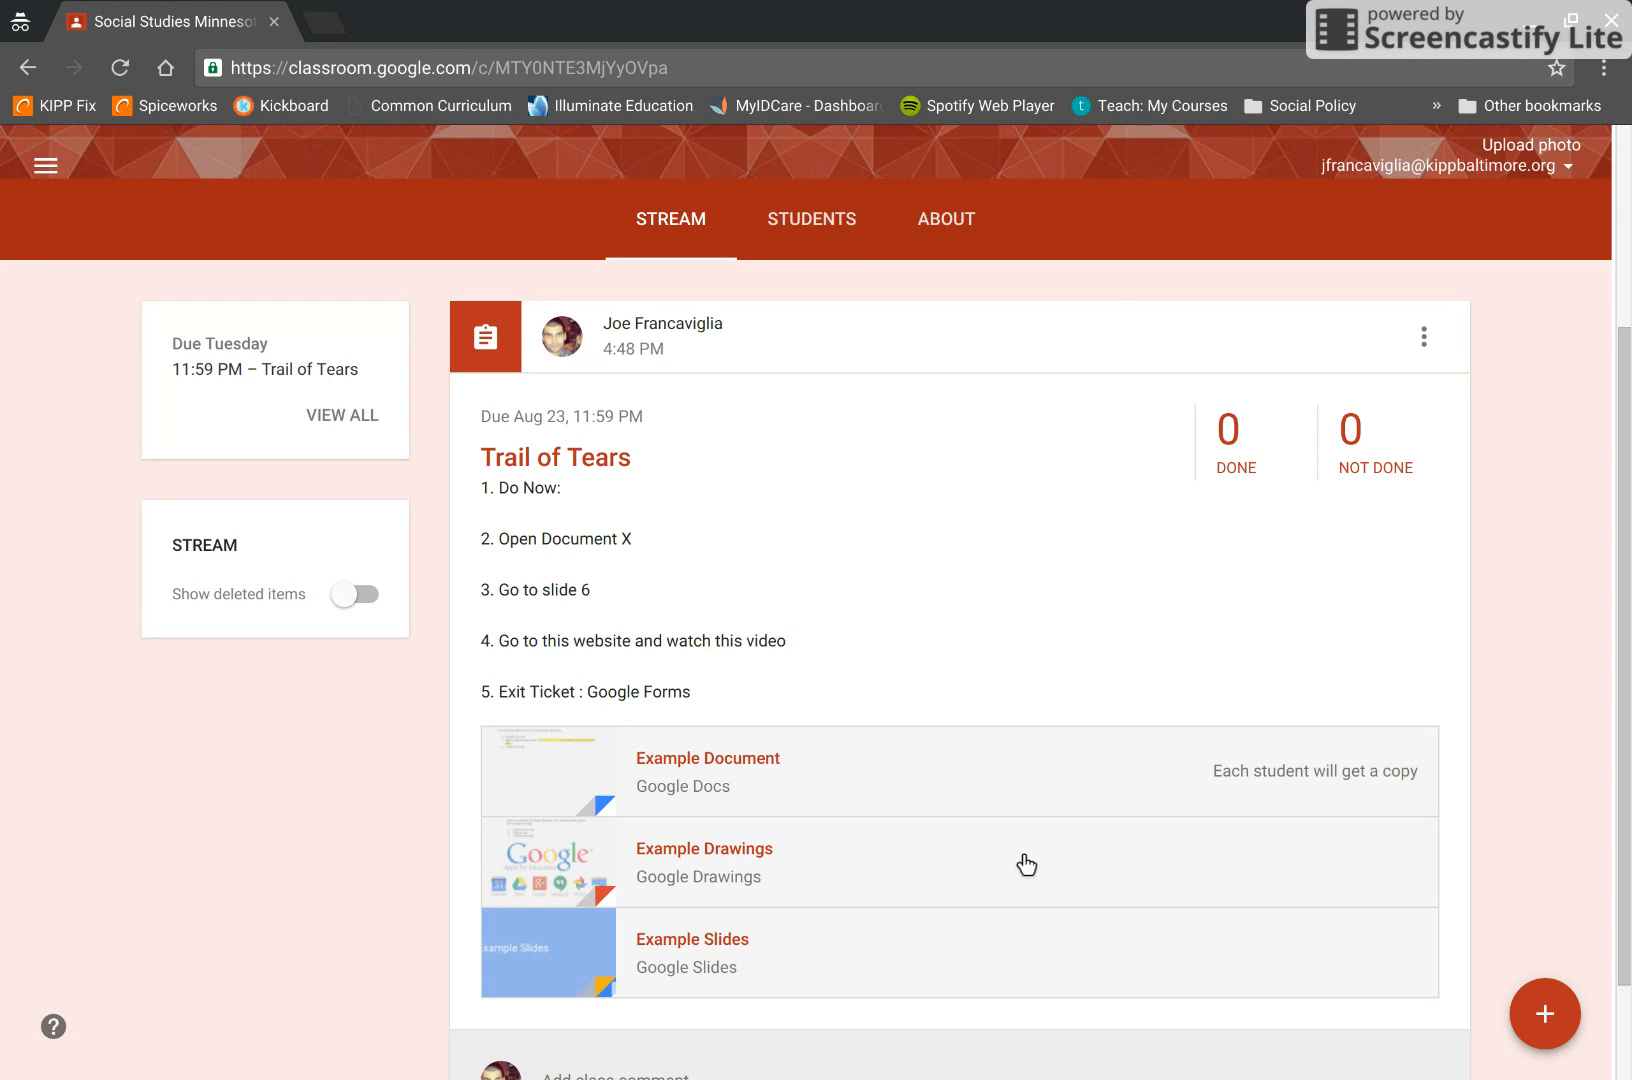
scroll(958, 725, "down", 1)
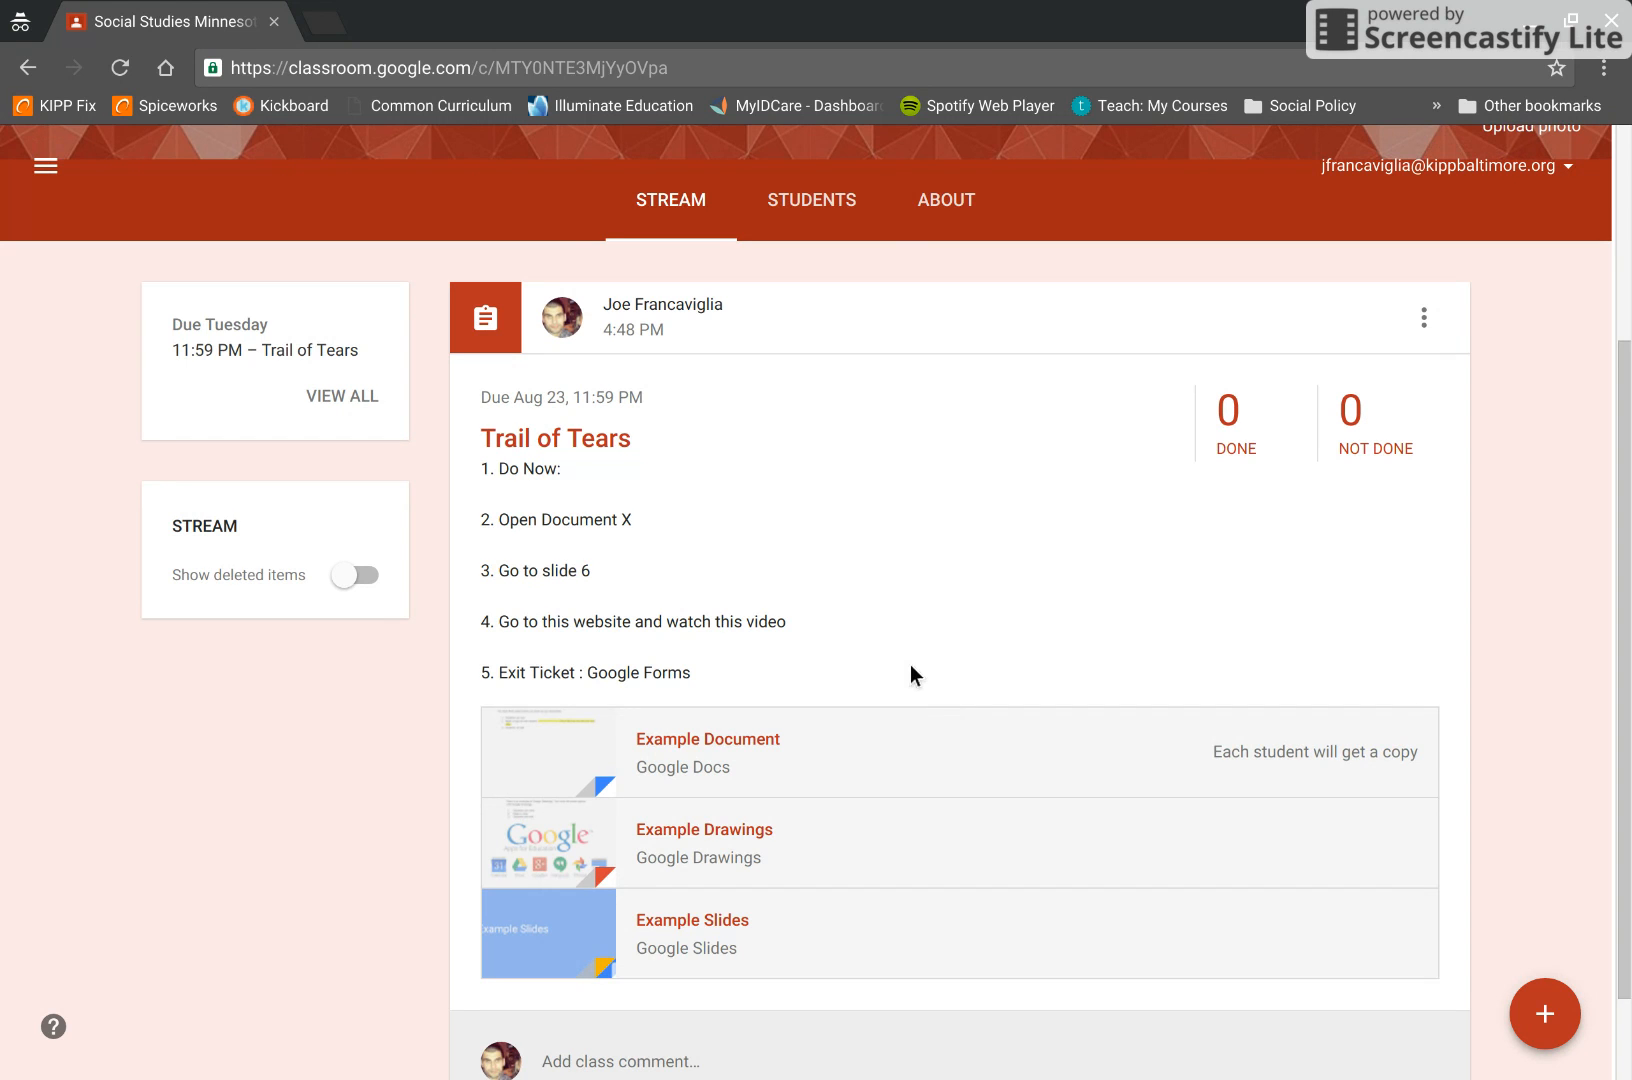